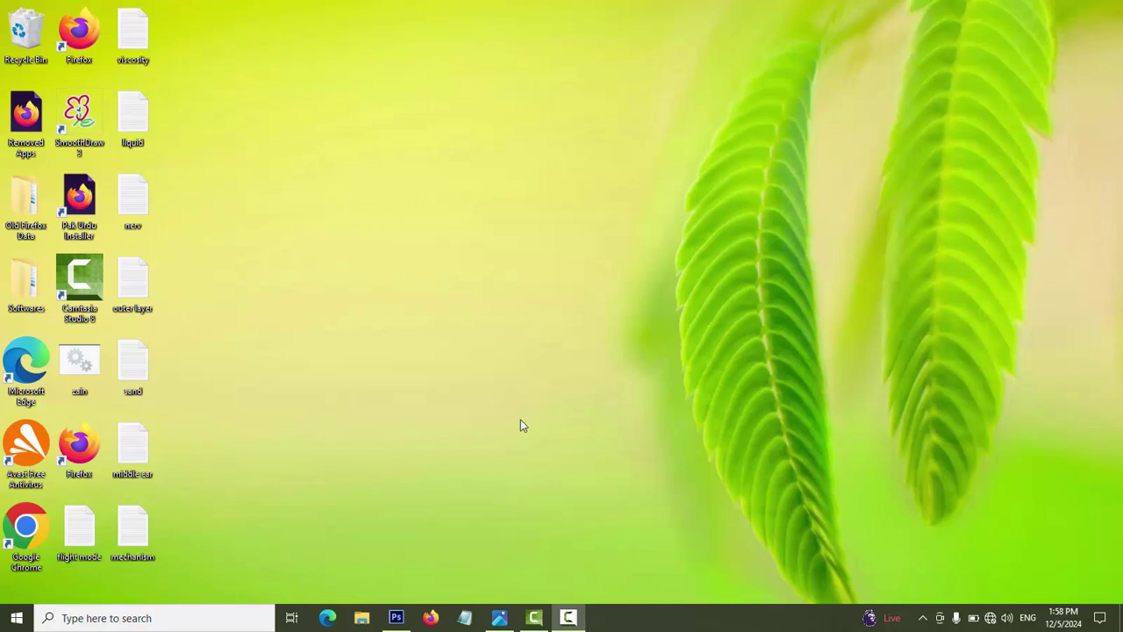
Look at the Adobe earnings screenshot in the image viewer and close it.
left_click(502, 616)
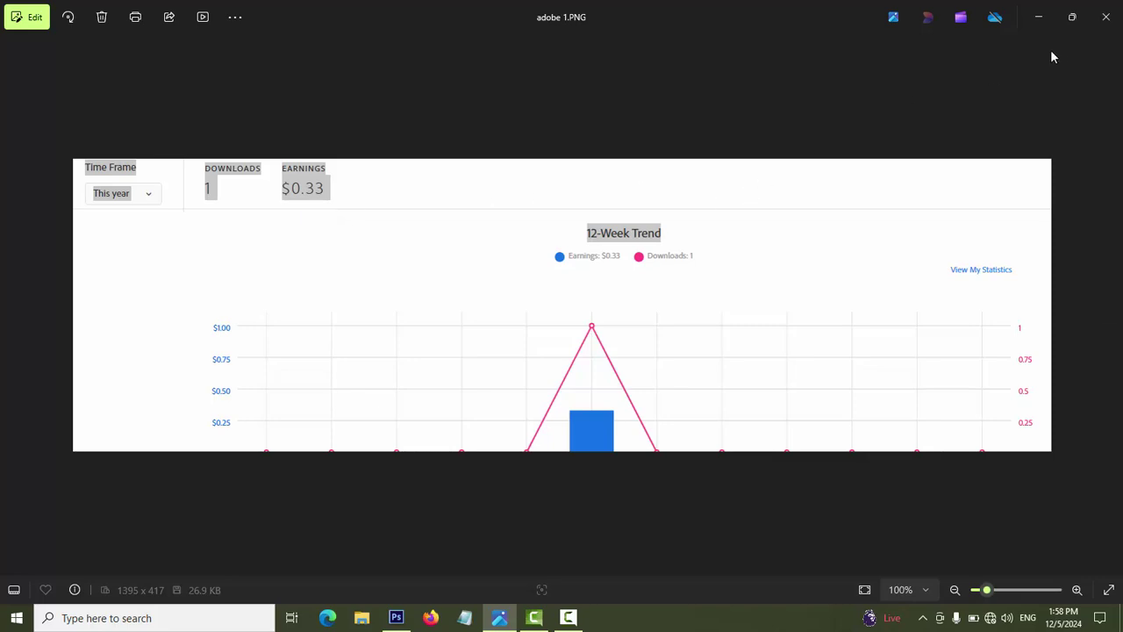
left_click(1105, 22)
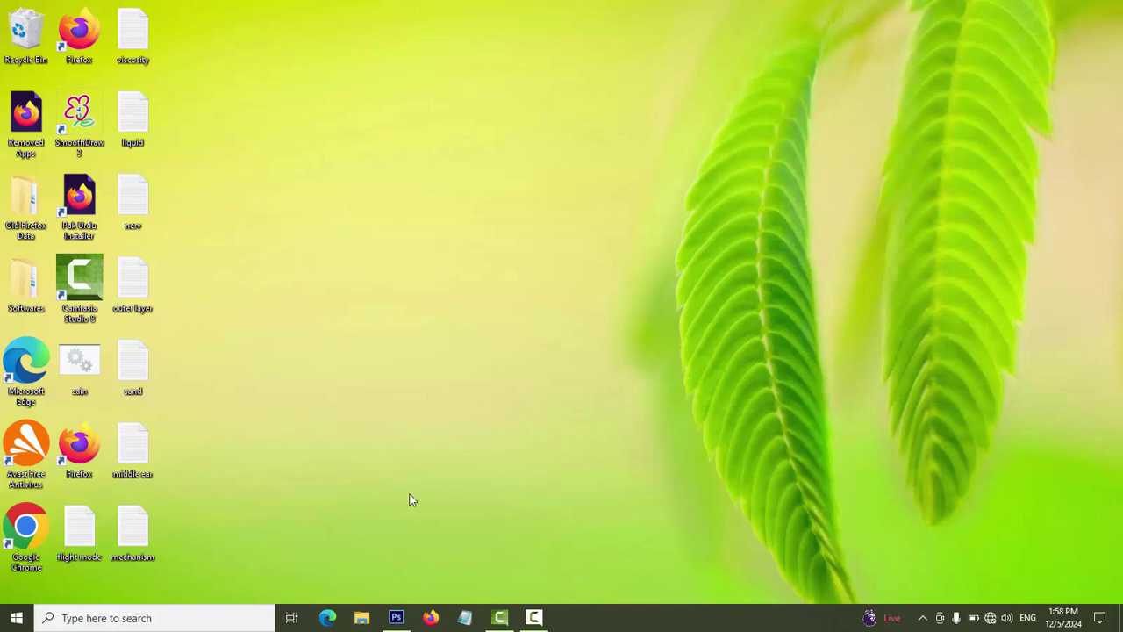
Switch to Photoshop and create a new blank document 5000 pixels wide and 5000 pixels high.
left_click(396, 618)
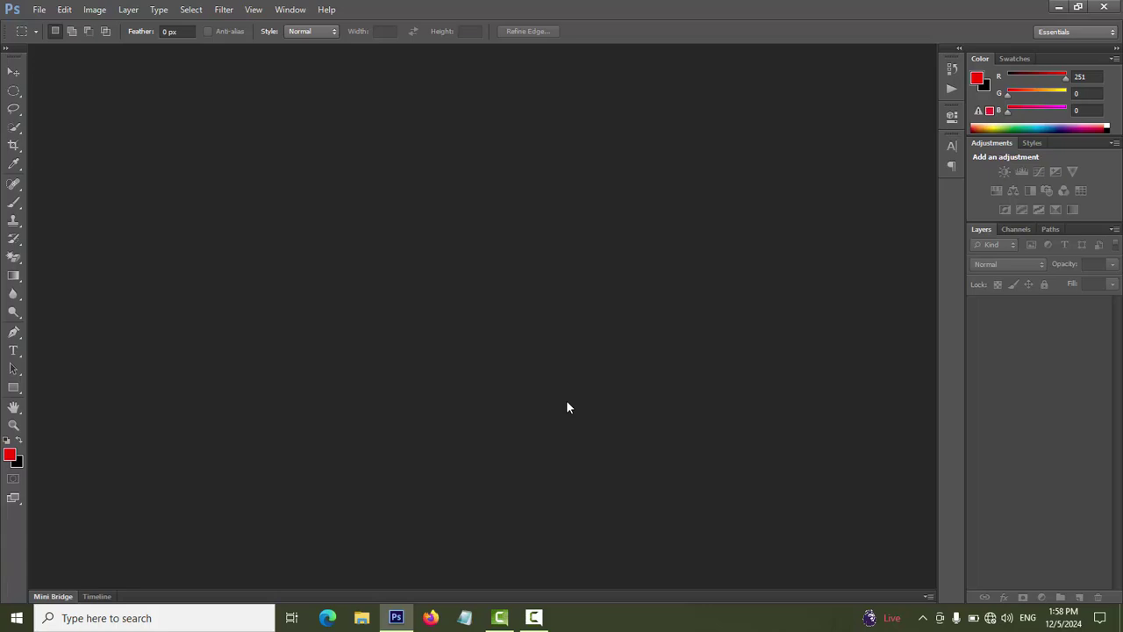
key("ctrl+n")
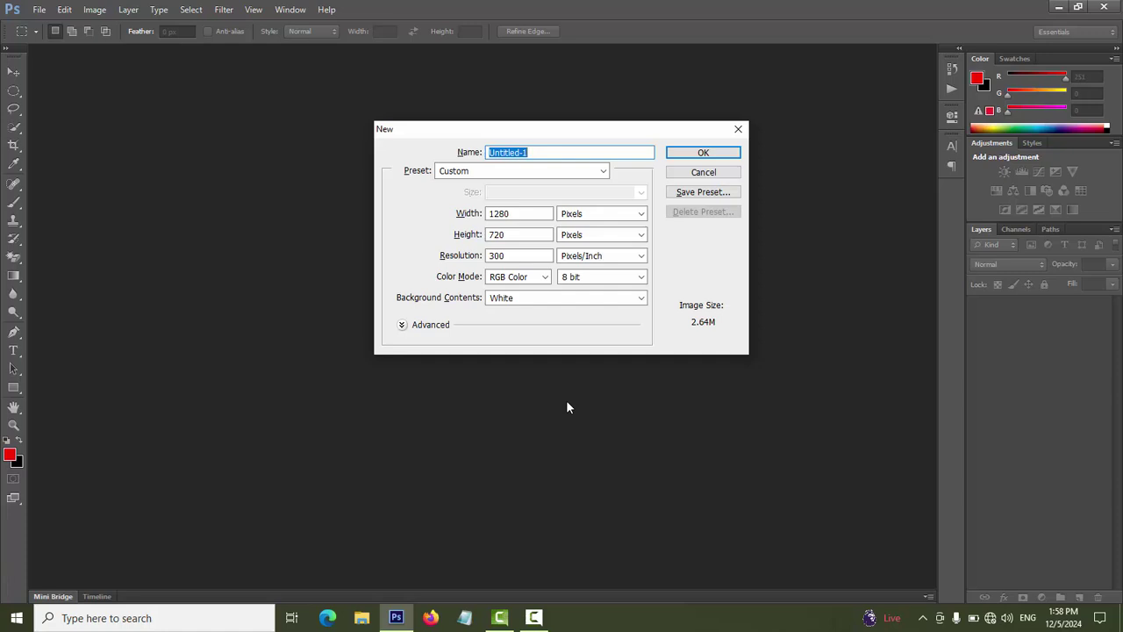
left_click(738, 129)
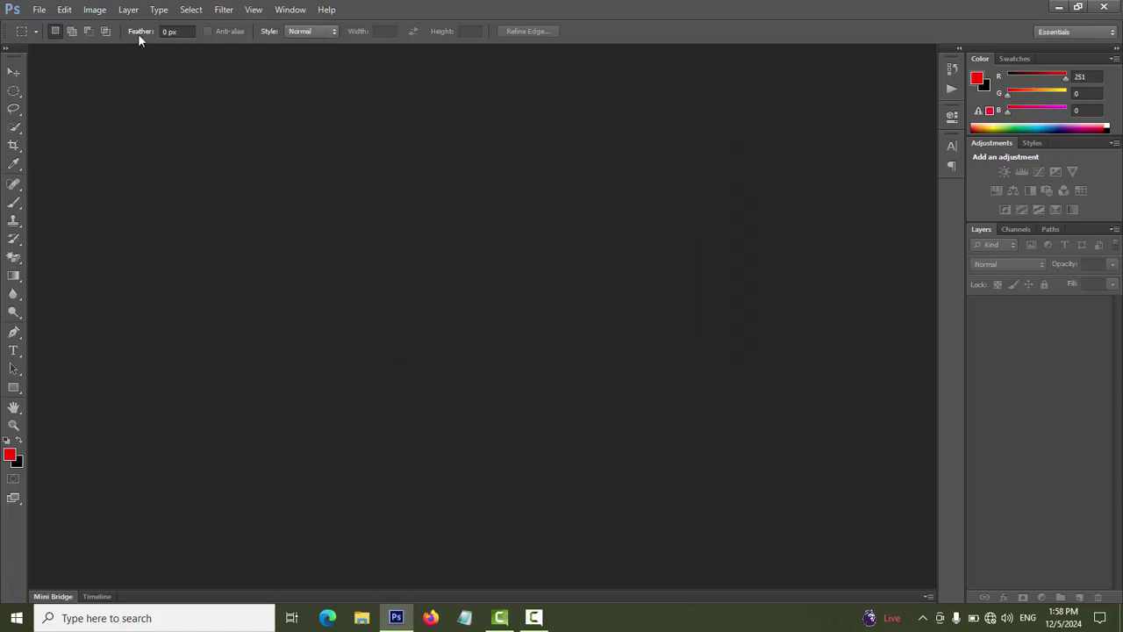
left_click(39, 10)
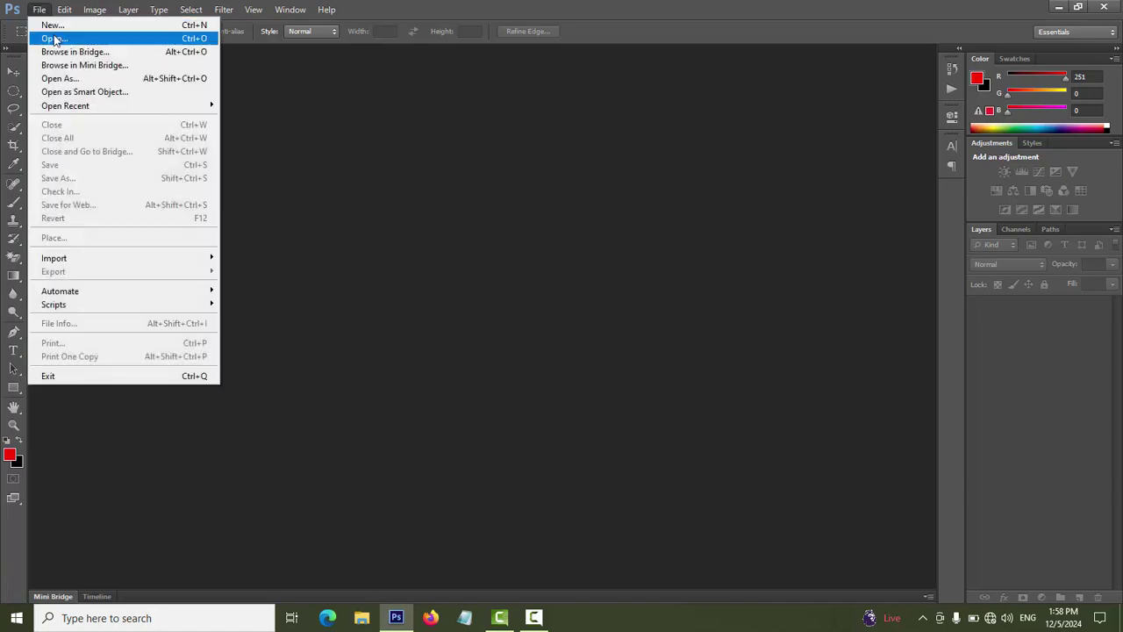
left_click(53, 24)
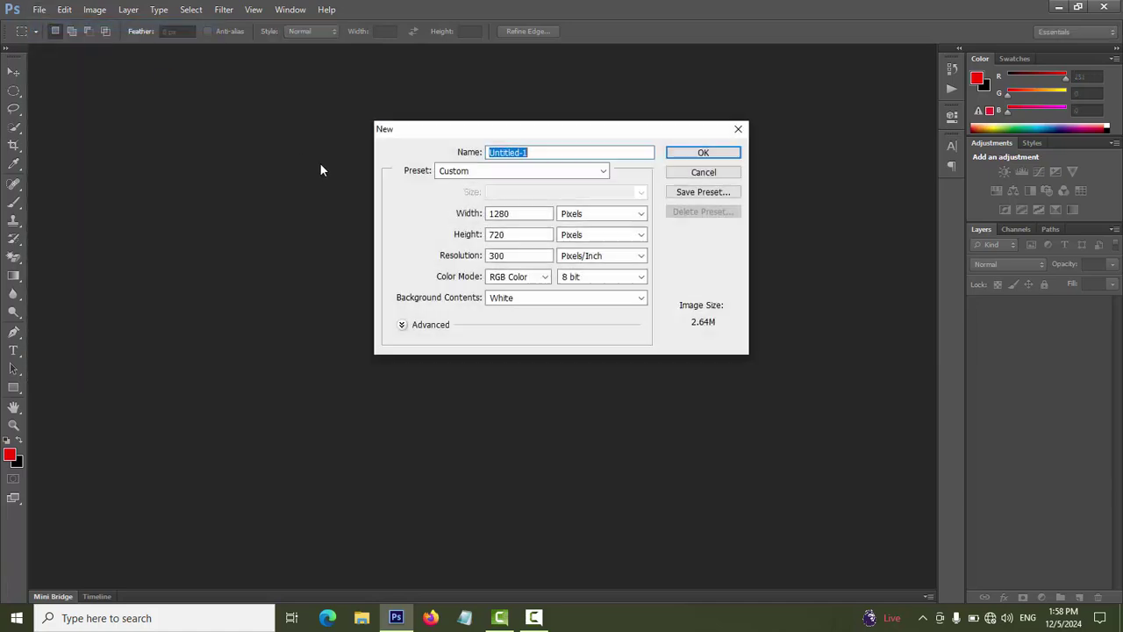
double_click(516, 212)
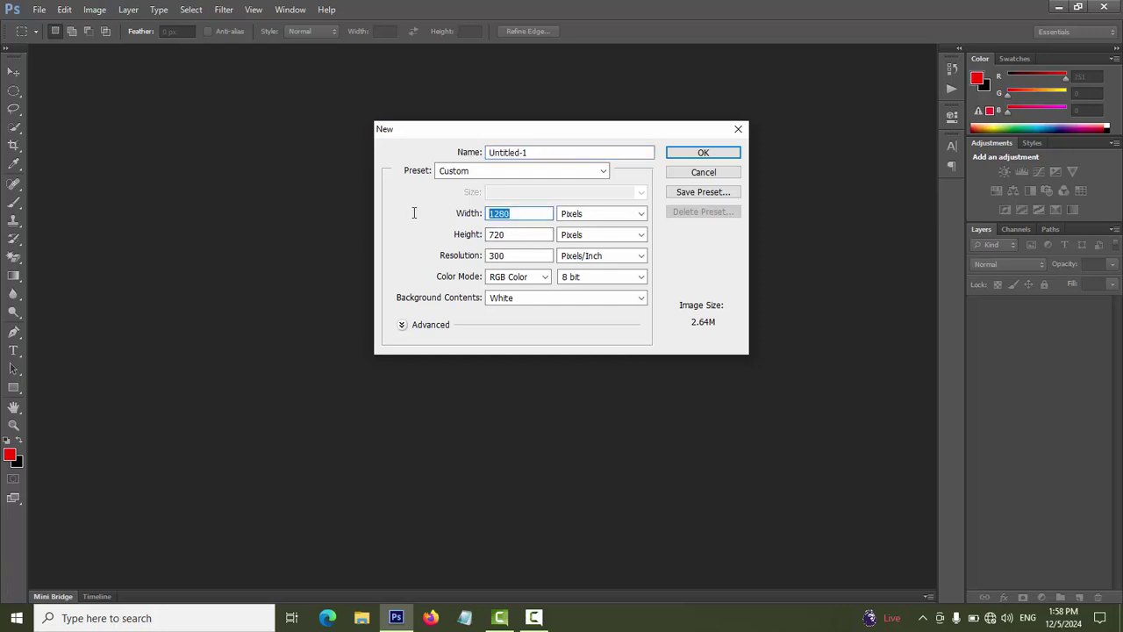
type("5000")
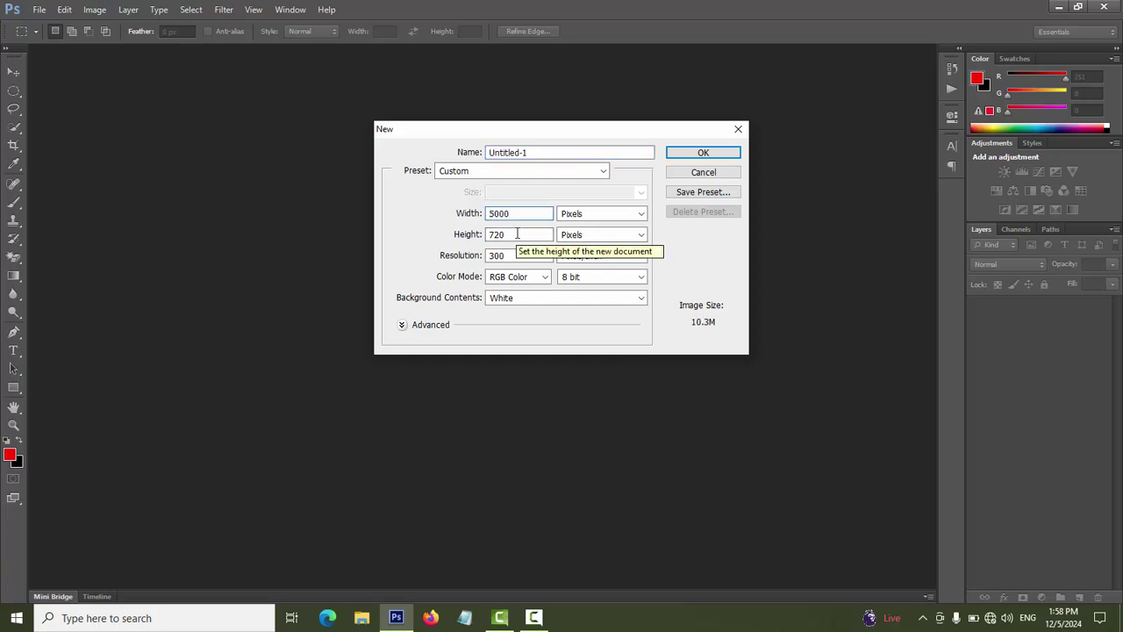
double_click(517, 233)
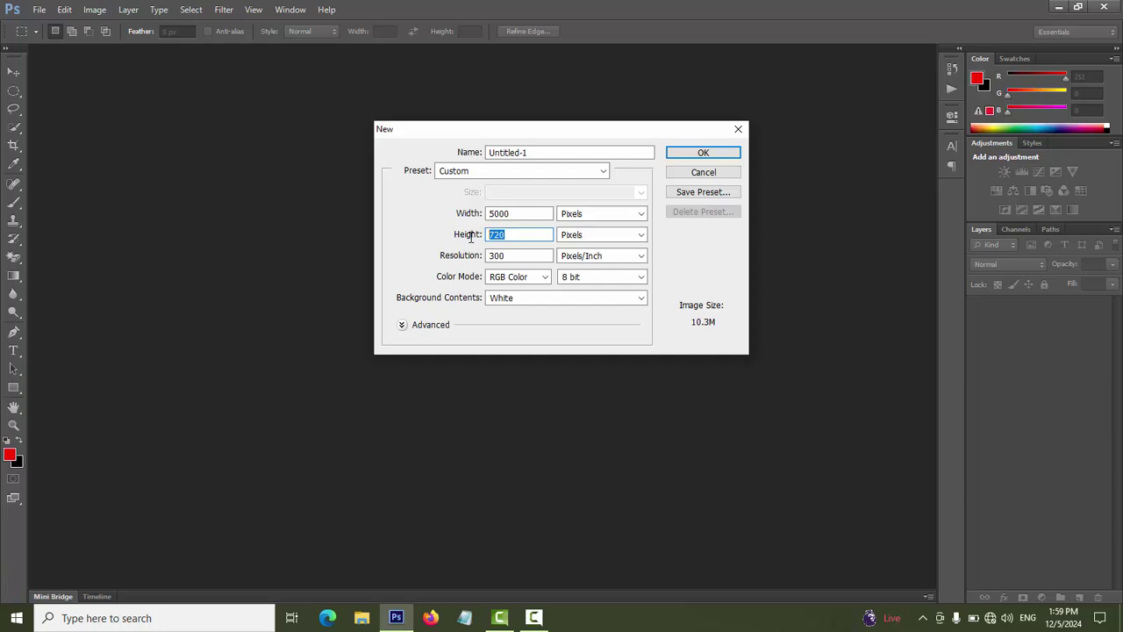
type("5000")
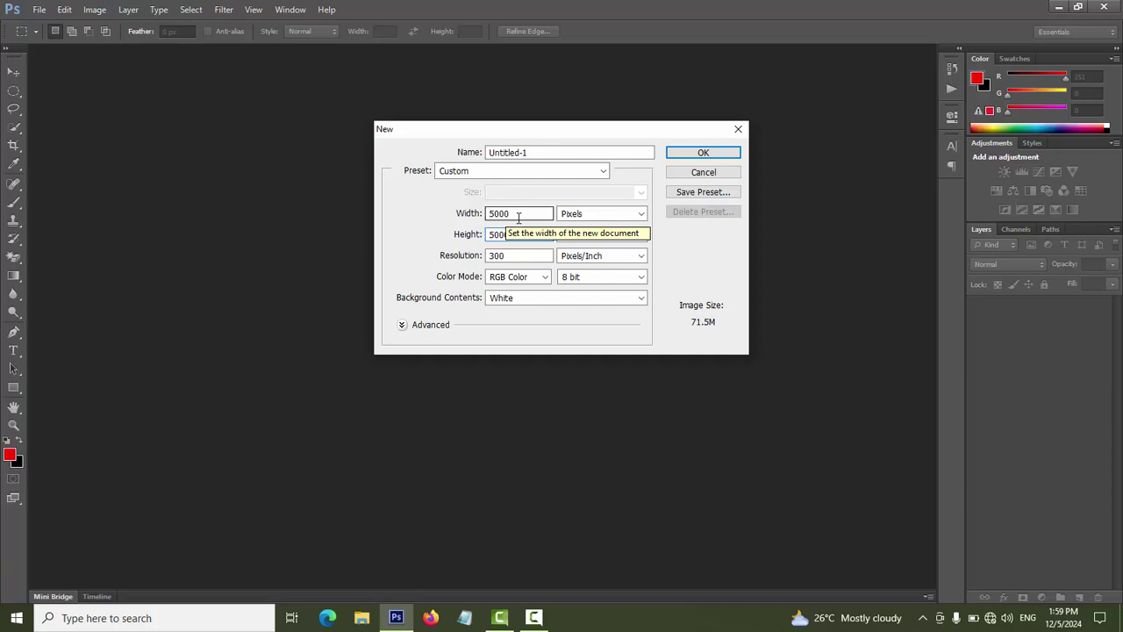
left_click(702, 156)
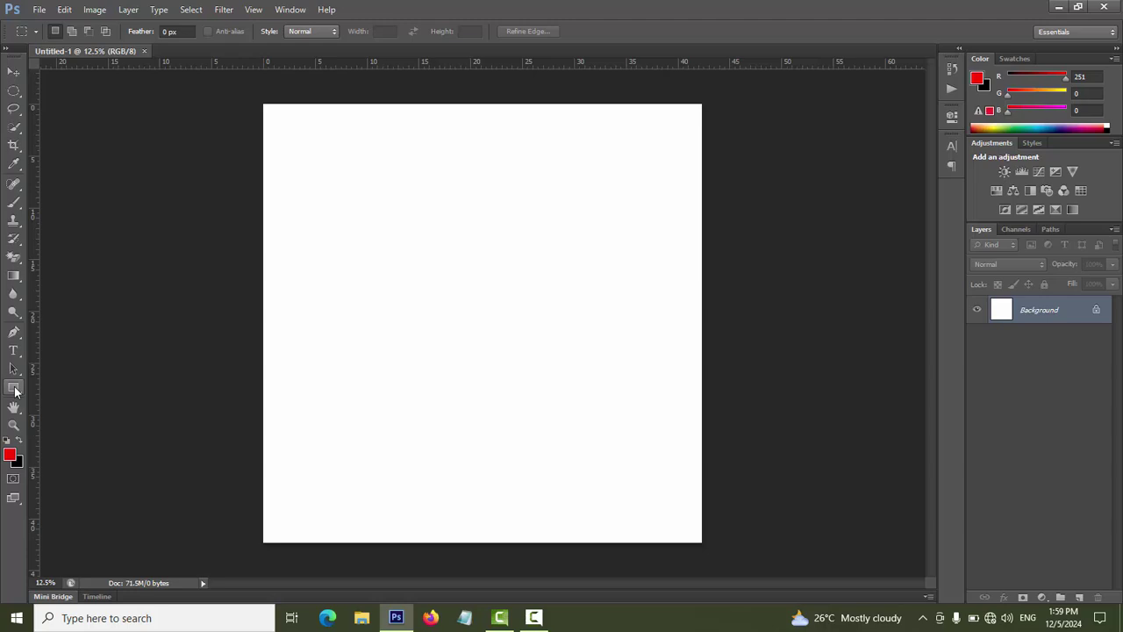
Activate the Custom Shape tool and choose the atom symbol as its shape.
left_click(14, 390)
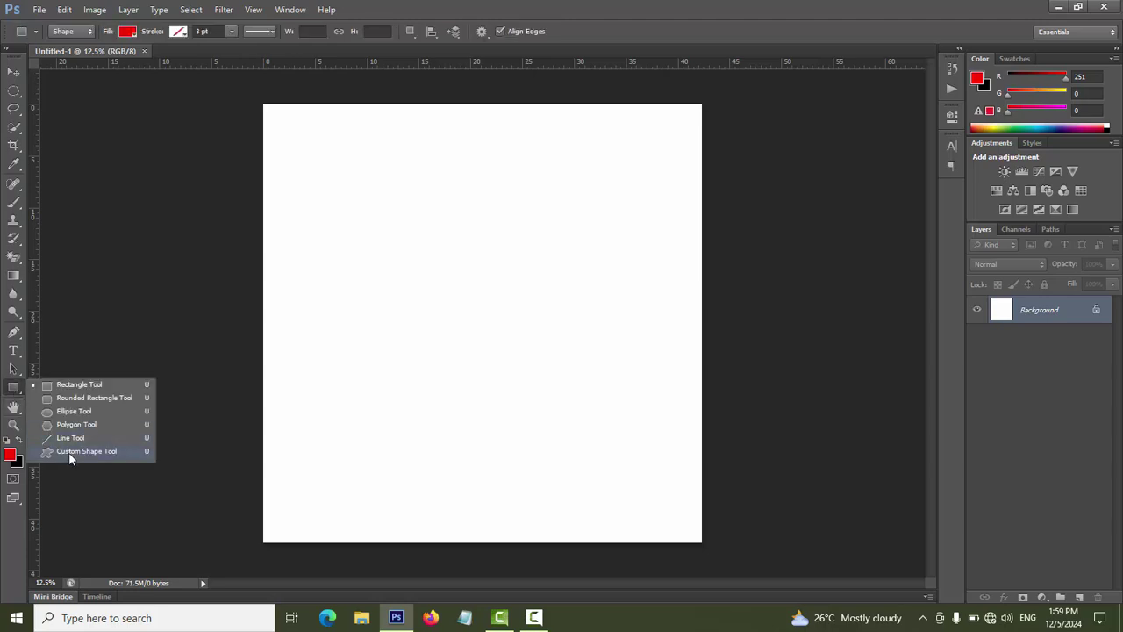
left_click(69, 452)
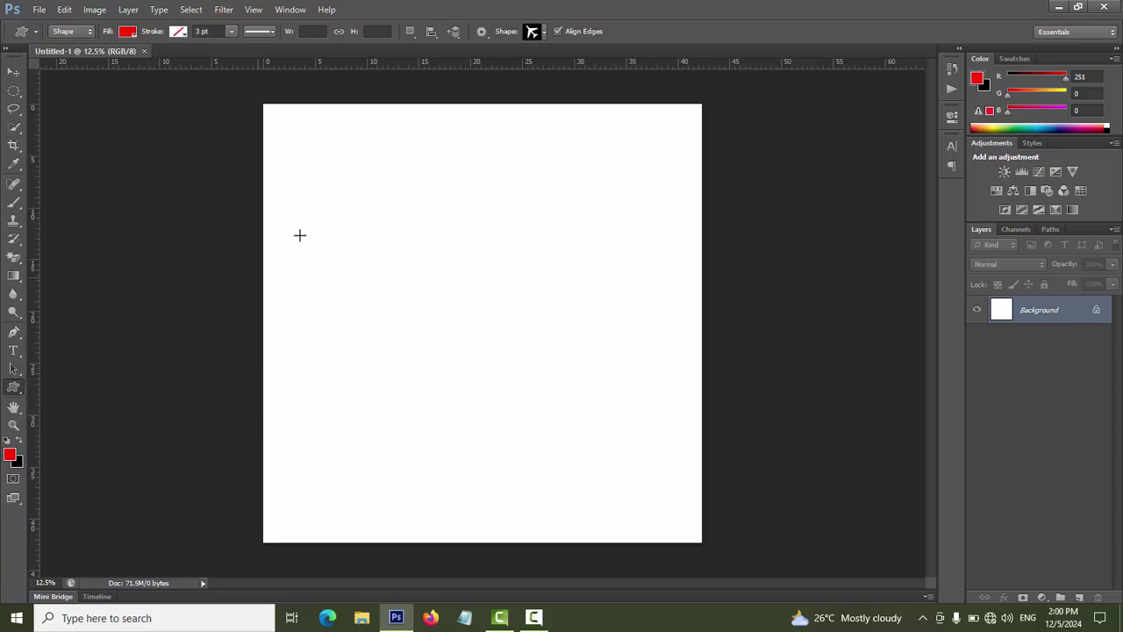
left_click(543, 32)
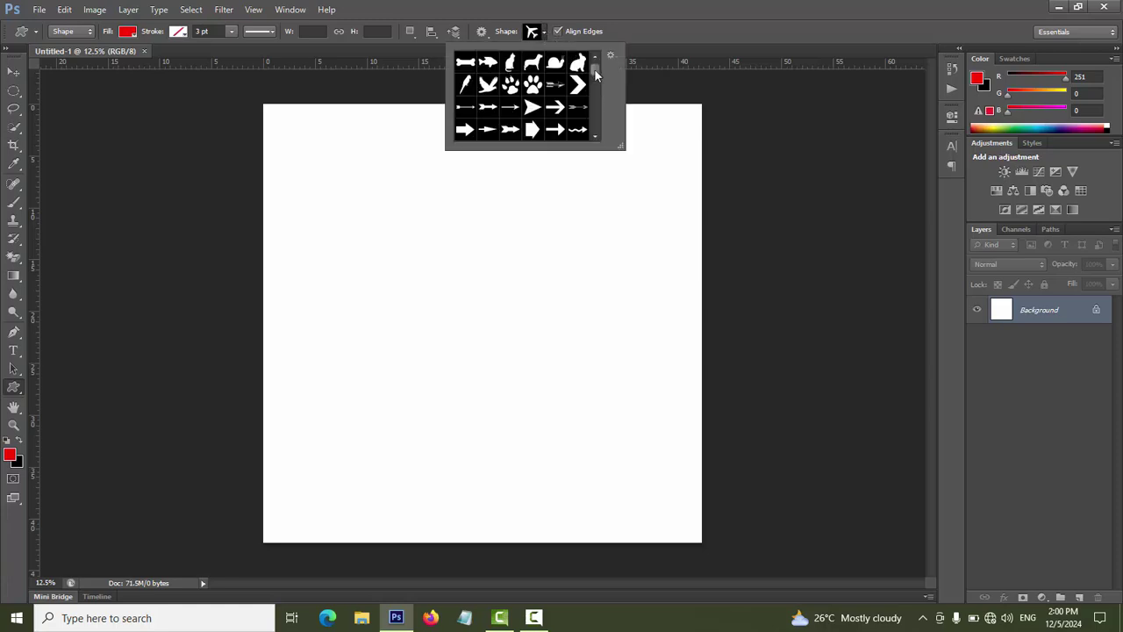
left_click_drag(595, 70, 590, 141)
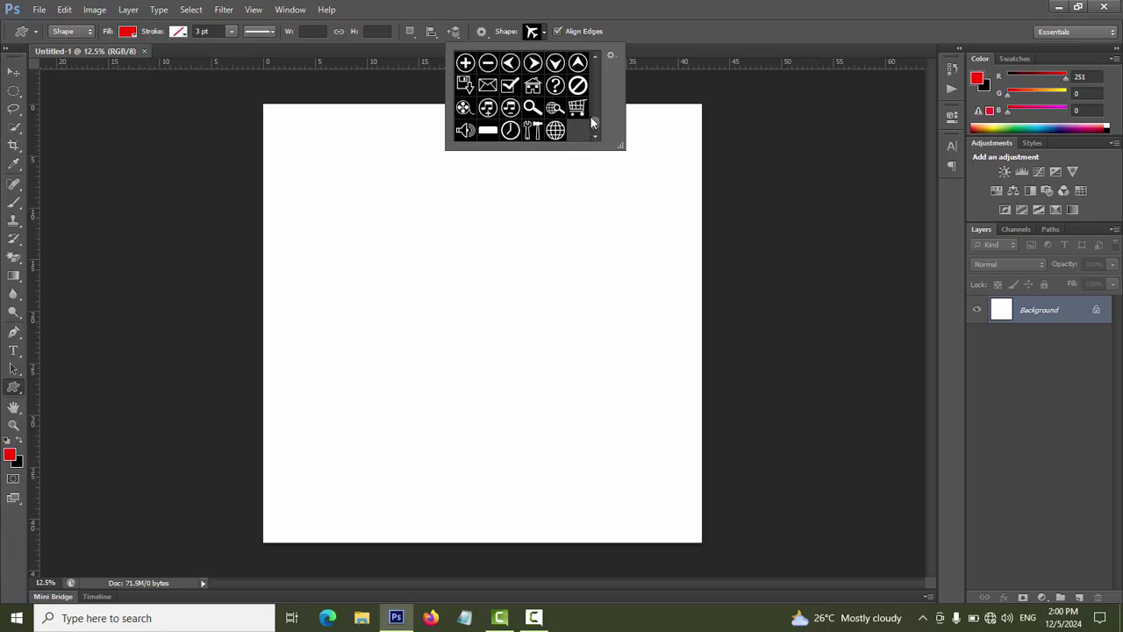
left_click_drag(594, 122, 597, 111)
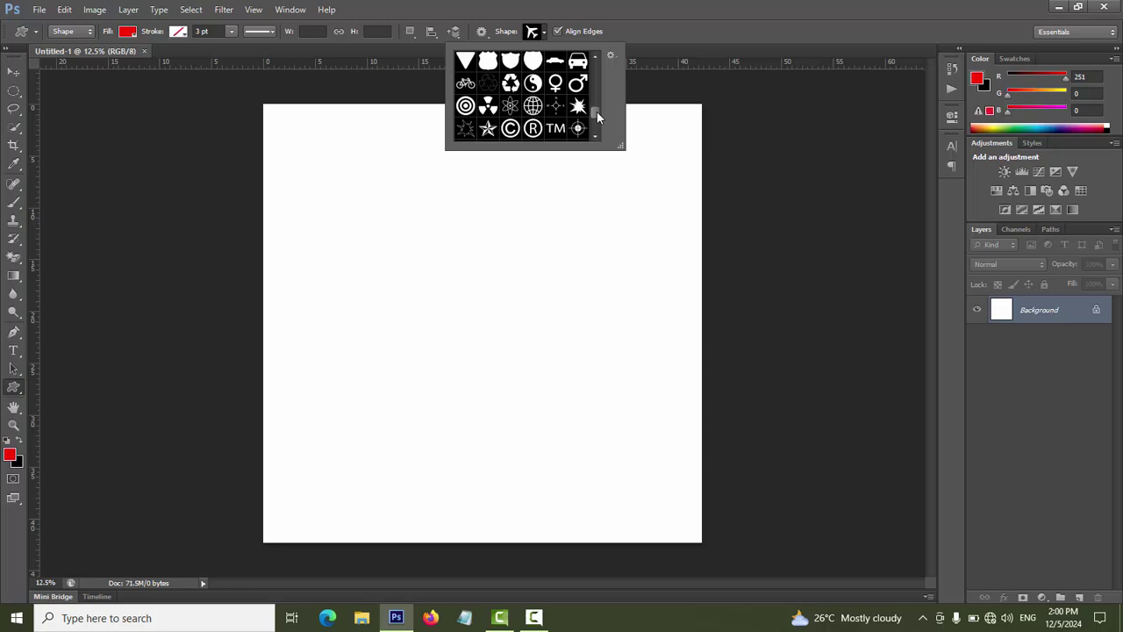
left_click(511, 107)
Draw the atom shape in the middle of the canvas with constrained proportions, about 23.3 cm wide and 26.4 cm high.
left_click(359, 189)
left_click_drag(359, 189, 717, 460)
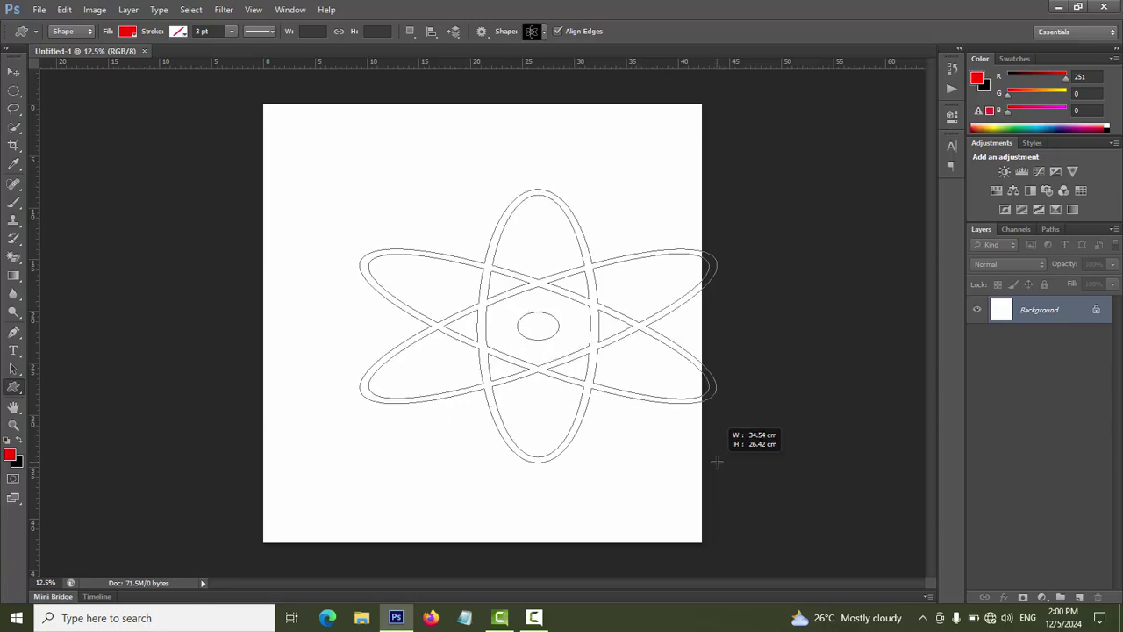
left_click_drag(716, 461, 717, 461)
key("shift")
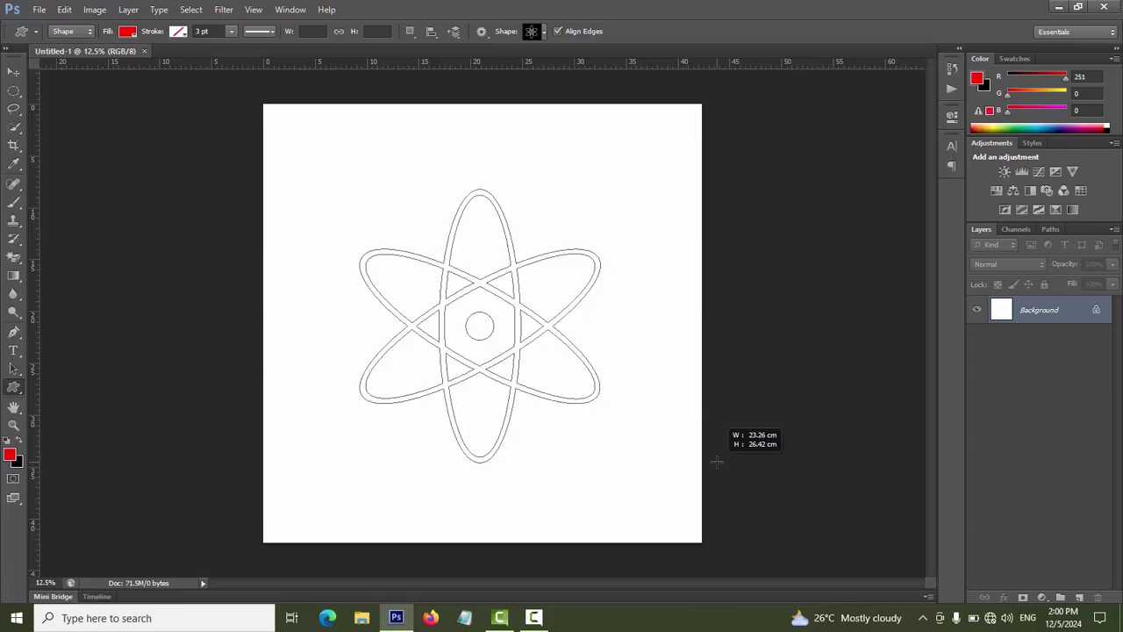
left_click_drag(717, 460, 717, 461)
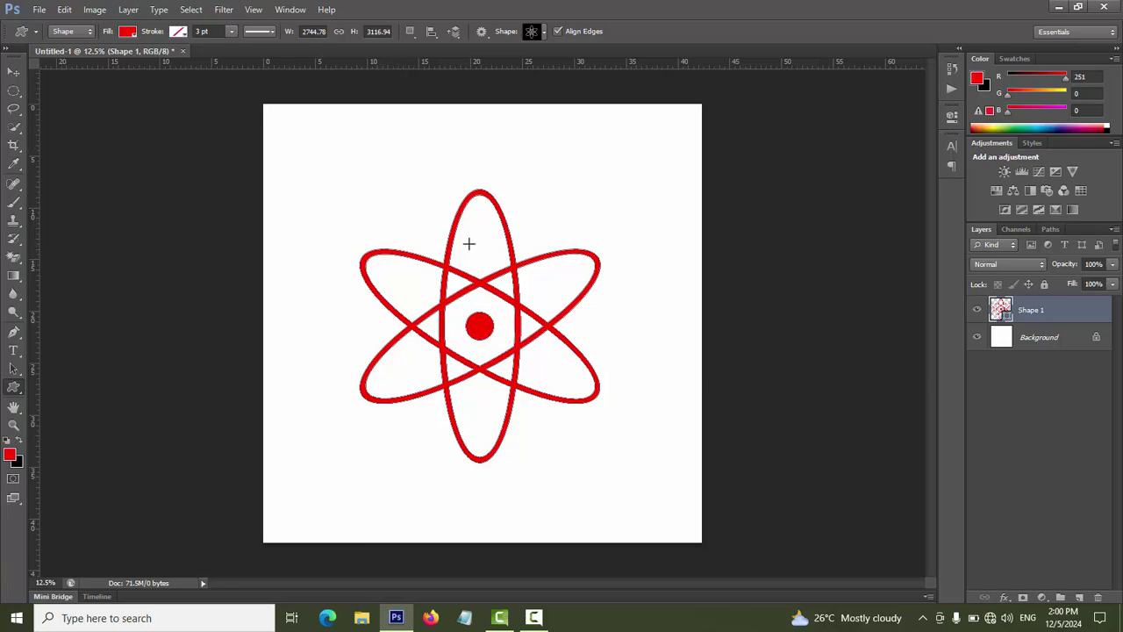
Try black and purple fills on the atom shape, settle on dark blue, and deselect its layer.
left_click(128, 33)
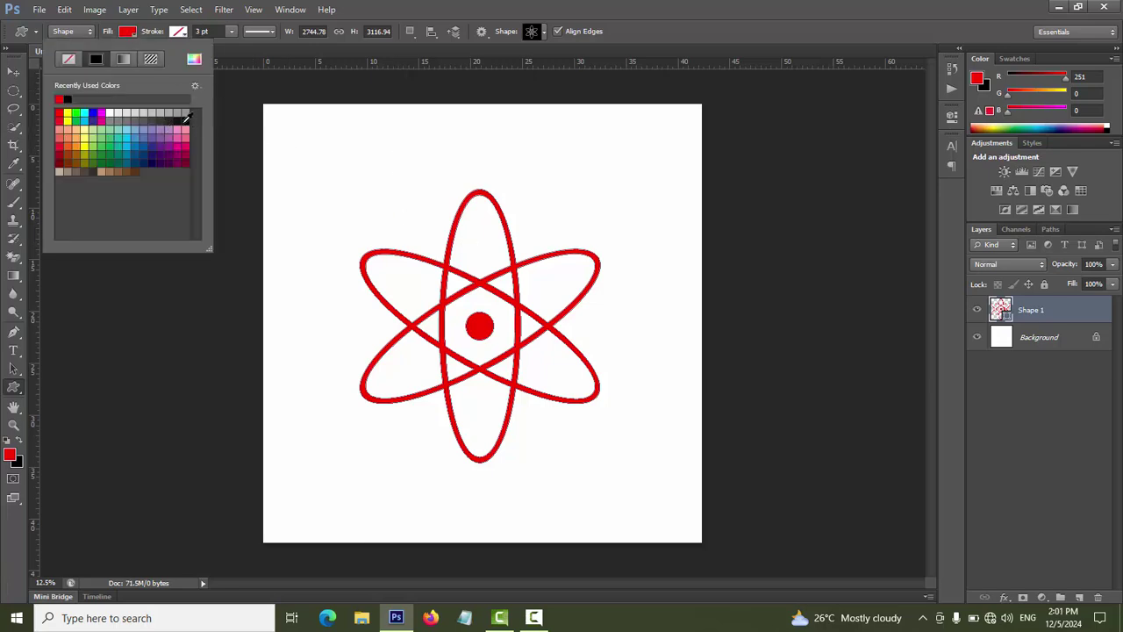
left_click(181, 120)
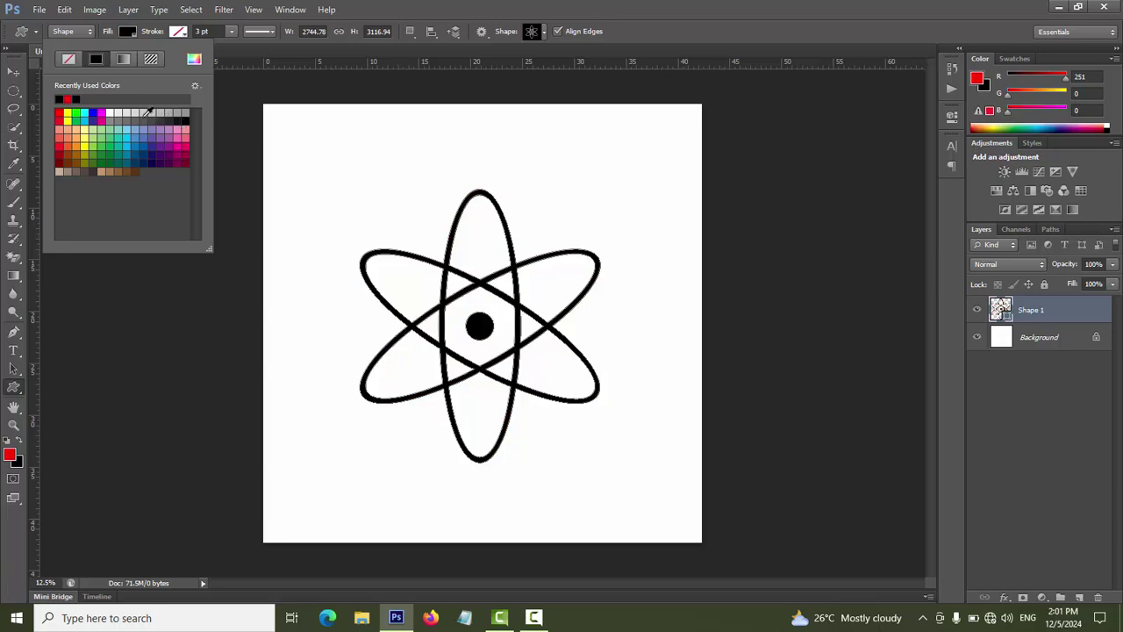
left_click(148, 138)
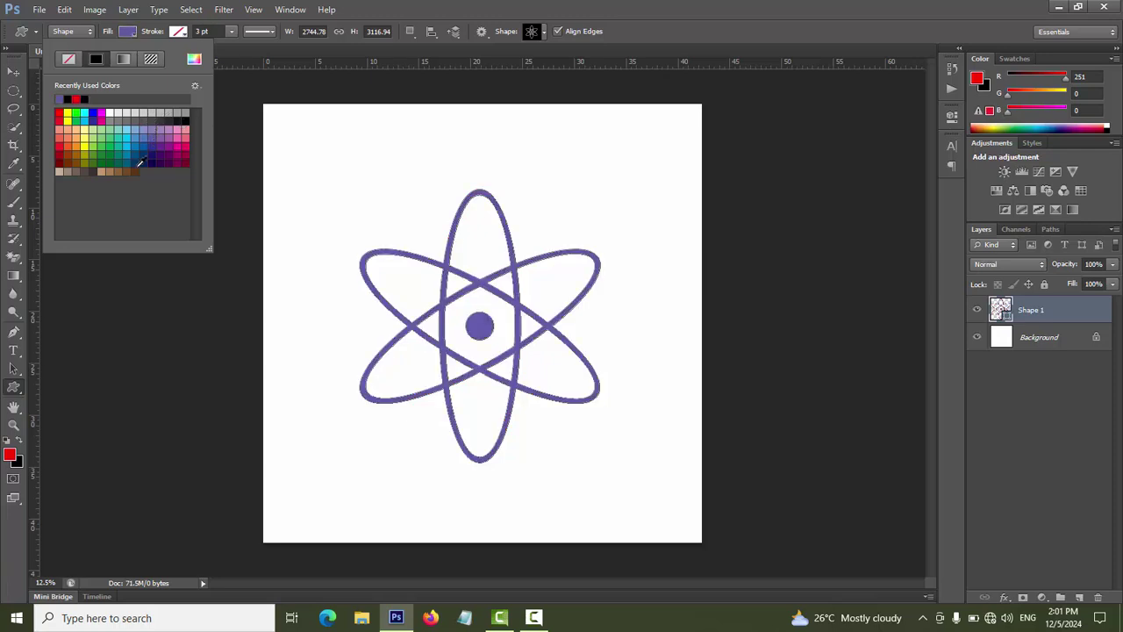
left_click(135, 164)
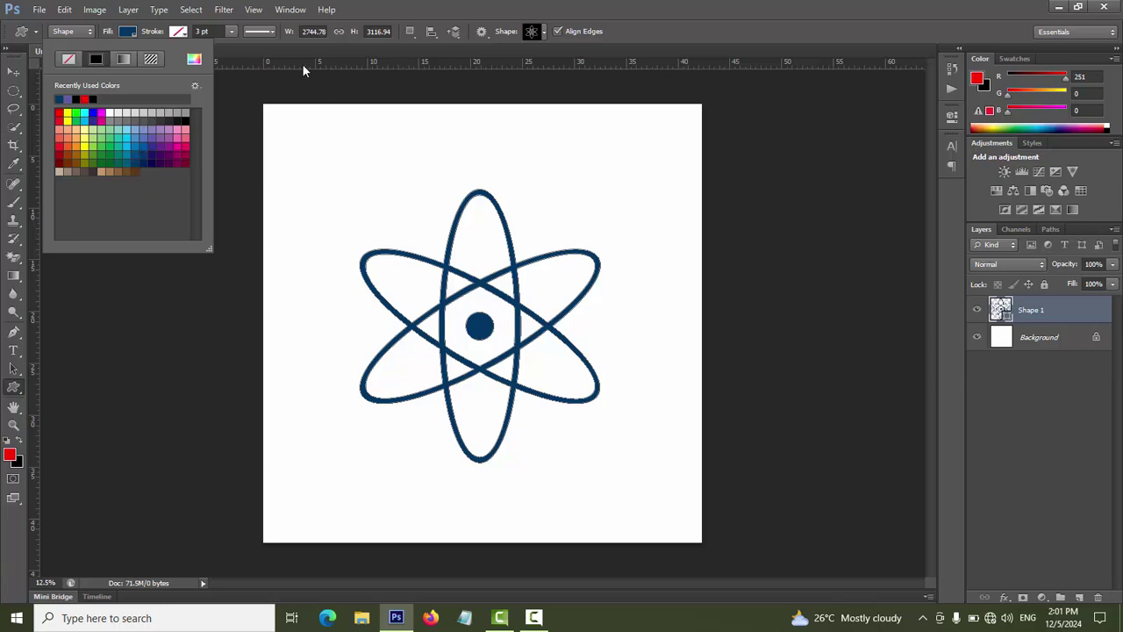
left_click(1046, 439)
left_click(1045, 440)
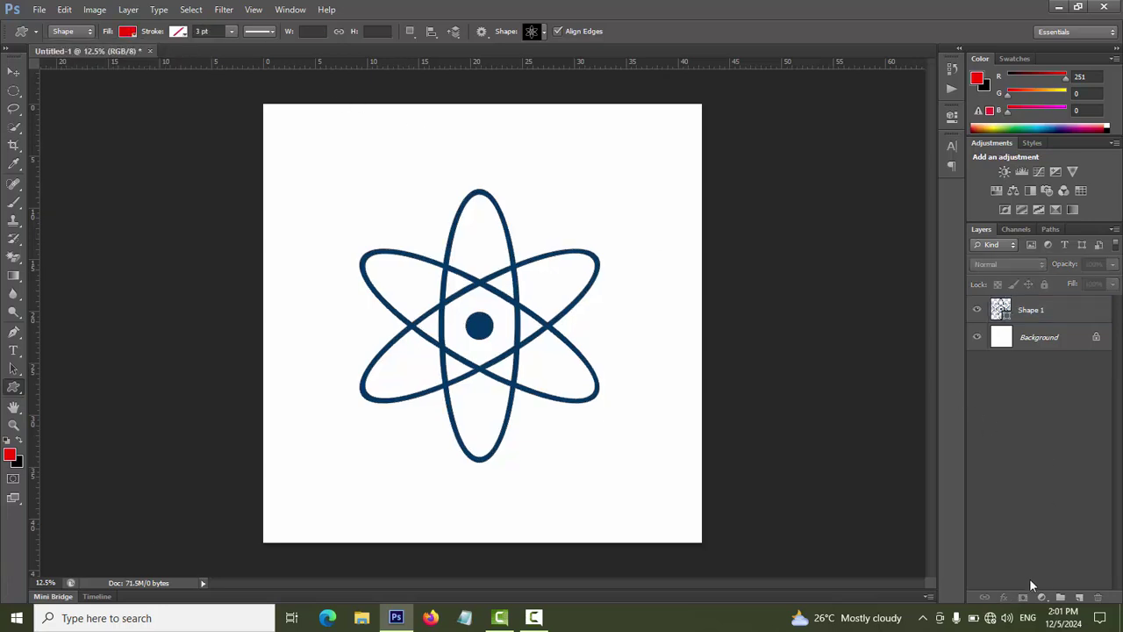
Add a Gradient Overlay to the atom shape's layer with the Radial style and the gradient direction reversed.
left_click(1030, 312)
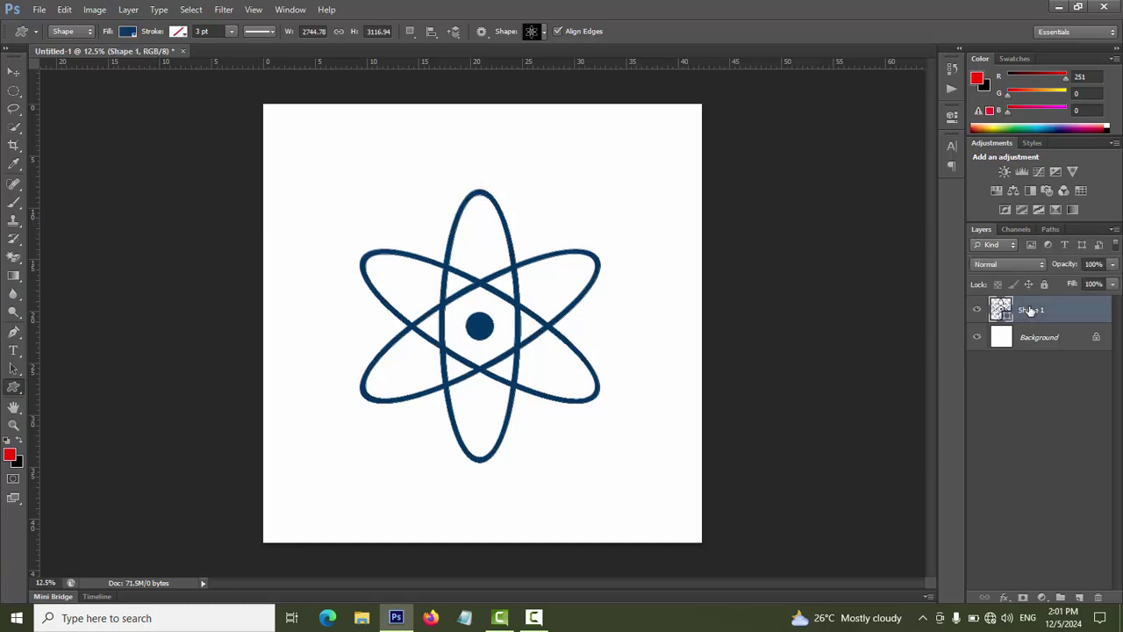
left_click(1004, 598)
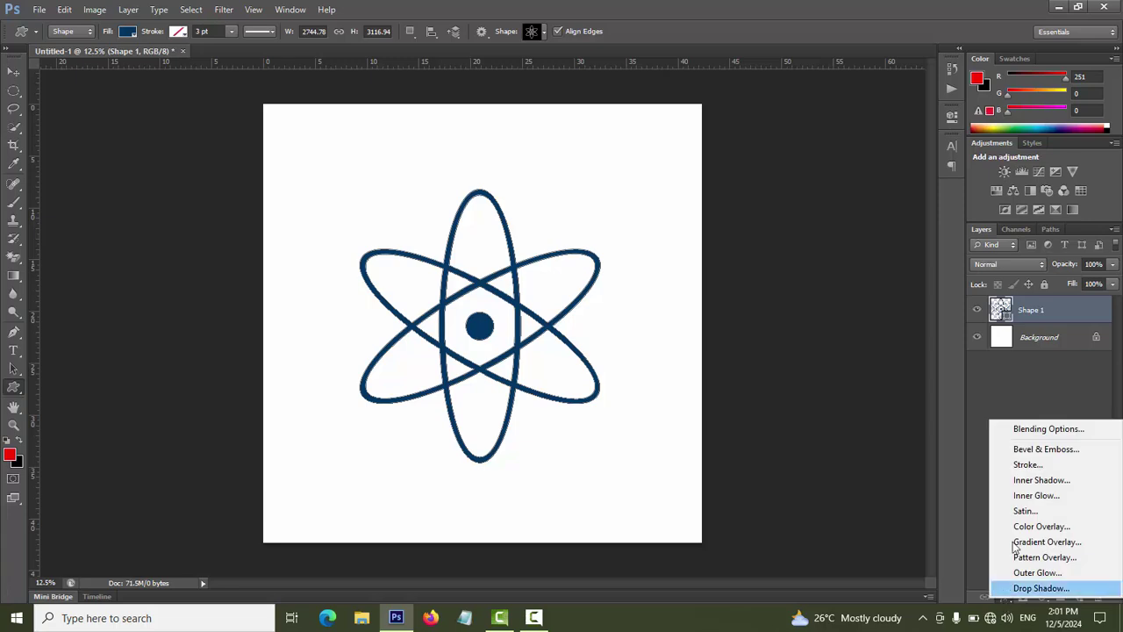
left_click(1040, 544)
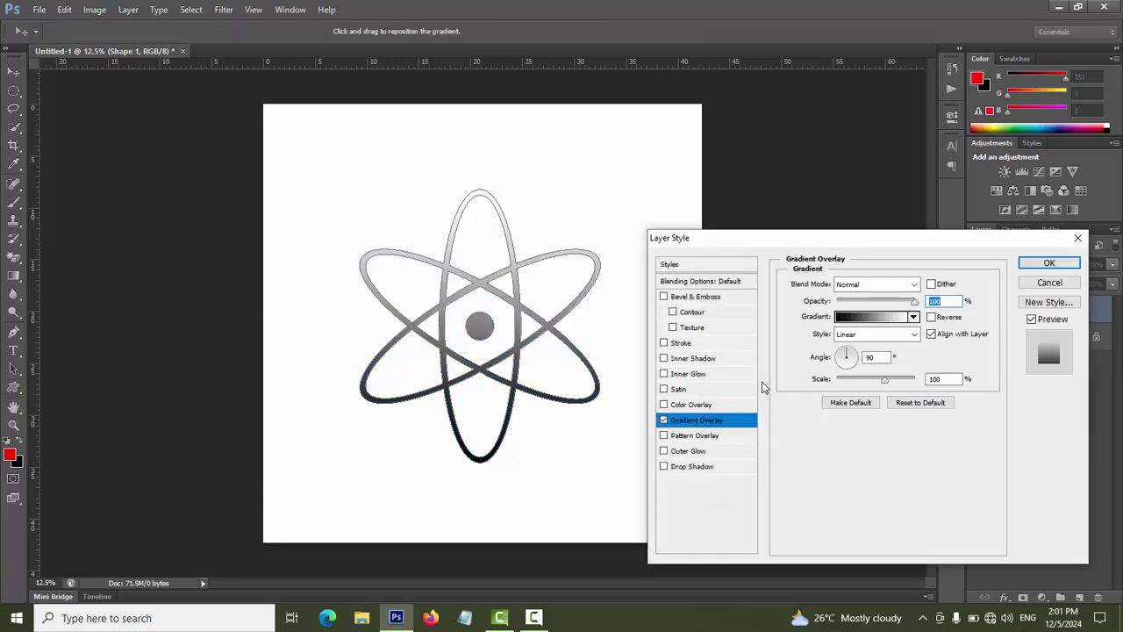
left_click(917, 341)
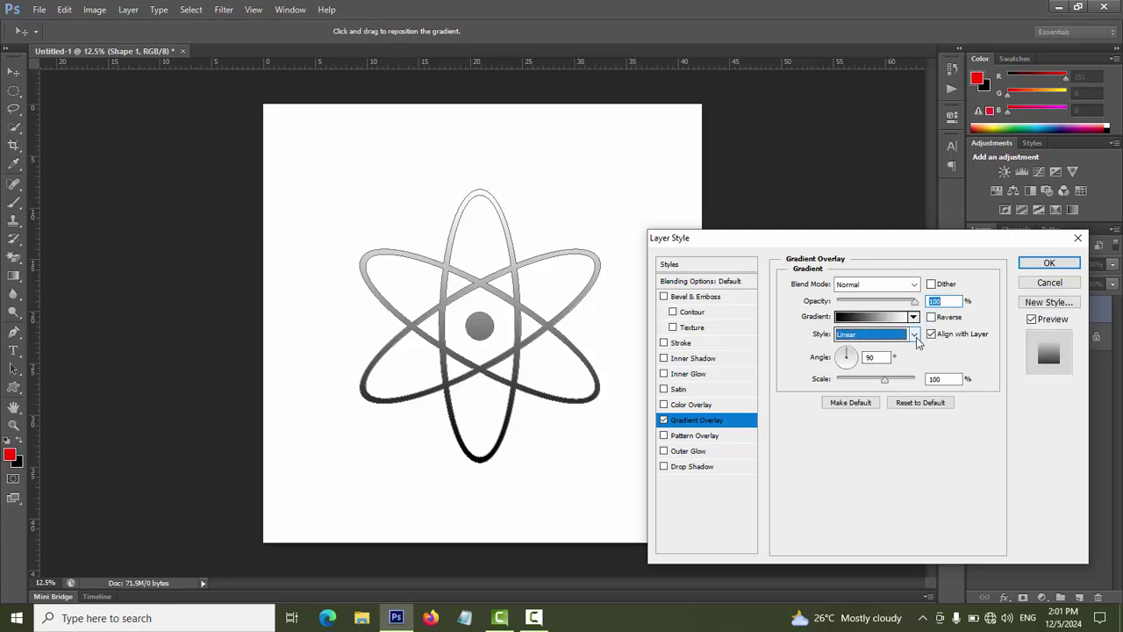
left_click(900, 357)
key("Down")
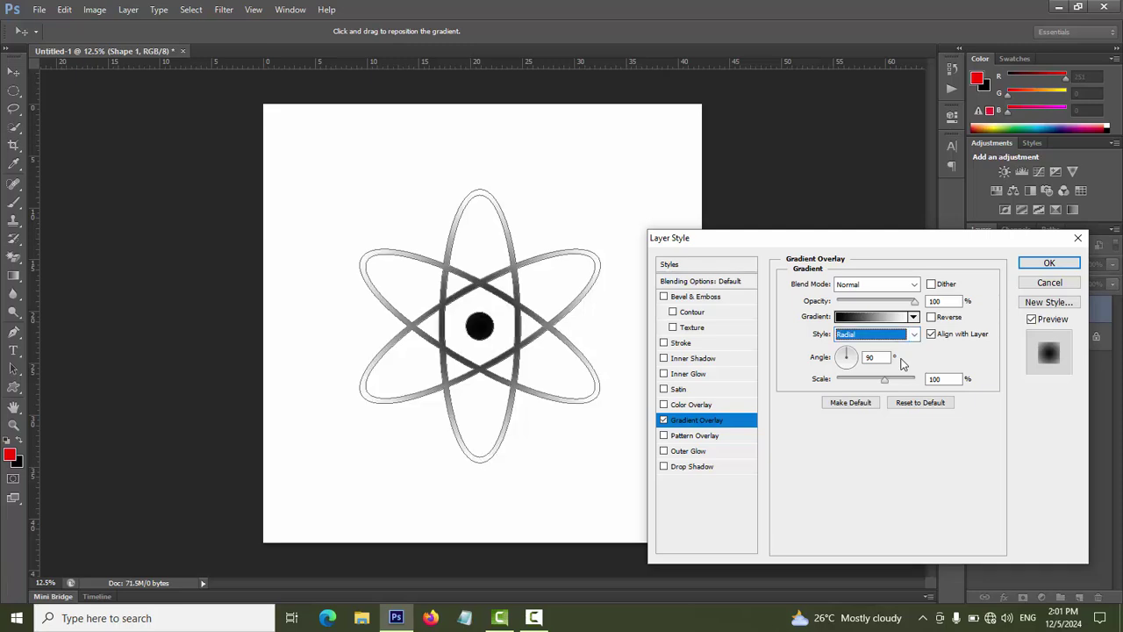
left_click(933, 320)
left_click(932, 318)
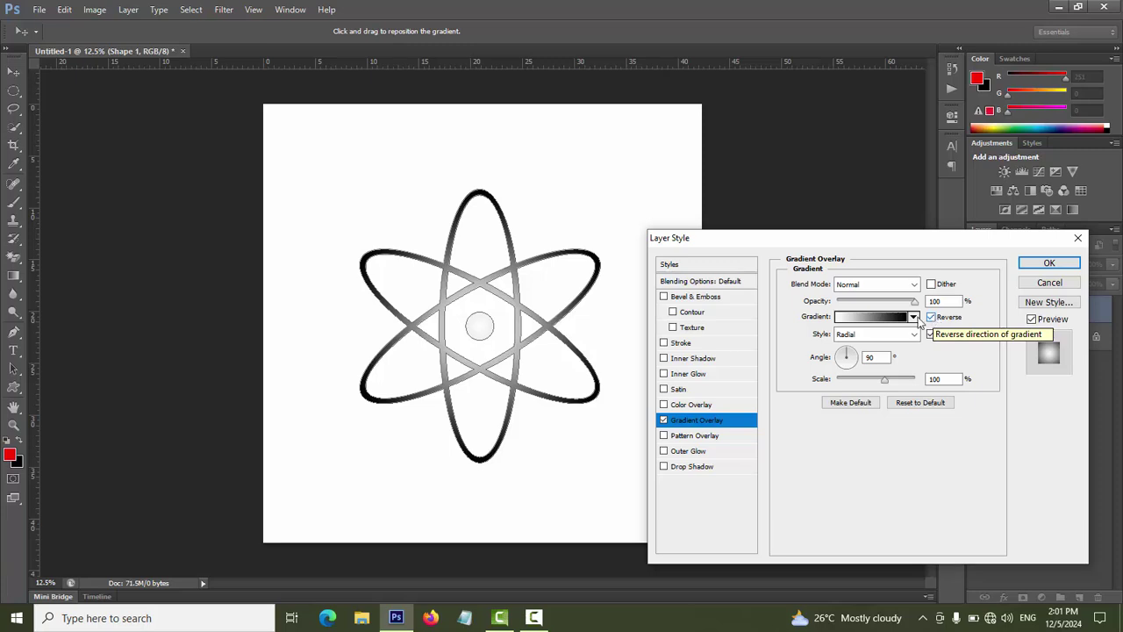
Change the atom overlay gradient's white stop to red fb0303, apply the layer style, and deselect the layer.
left_click(900, 320)
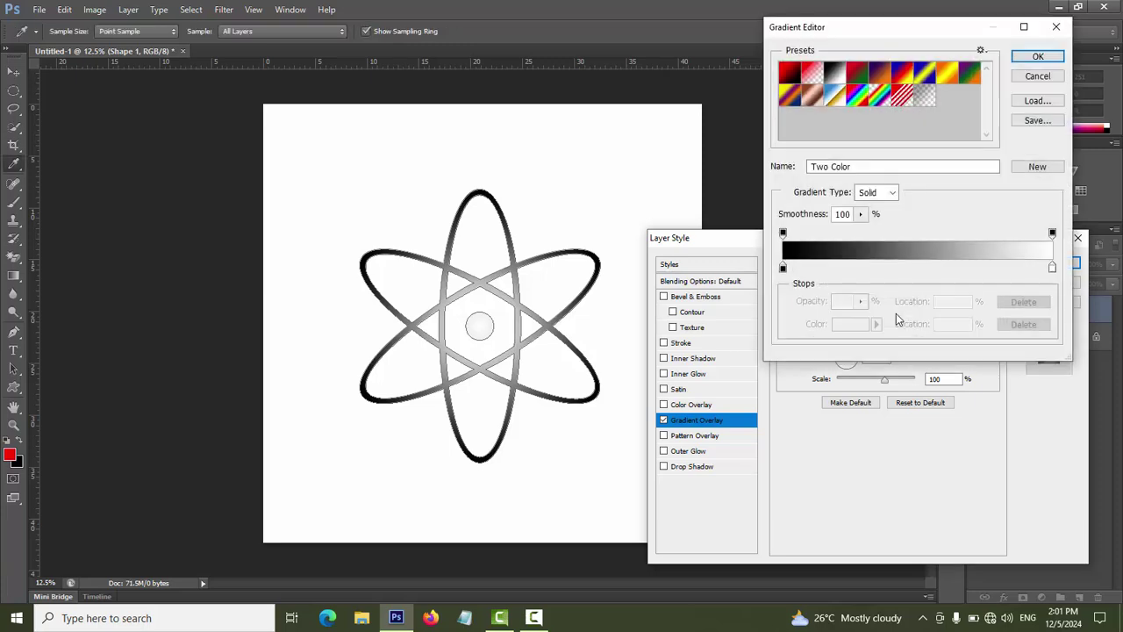
left_click(1053, 268)
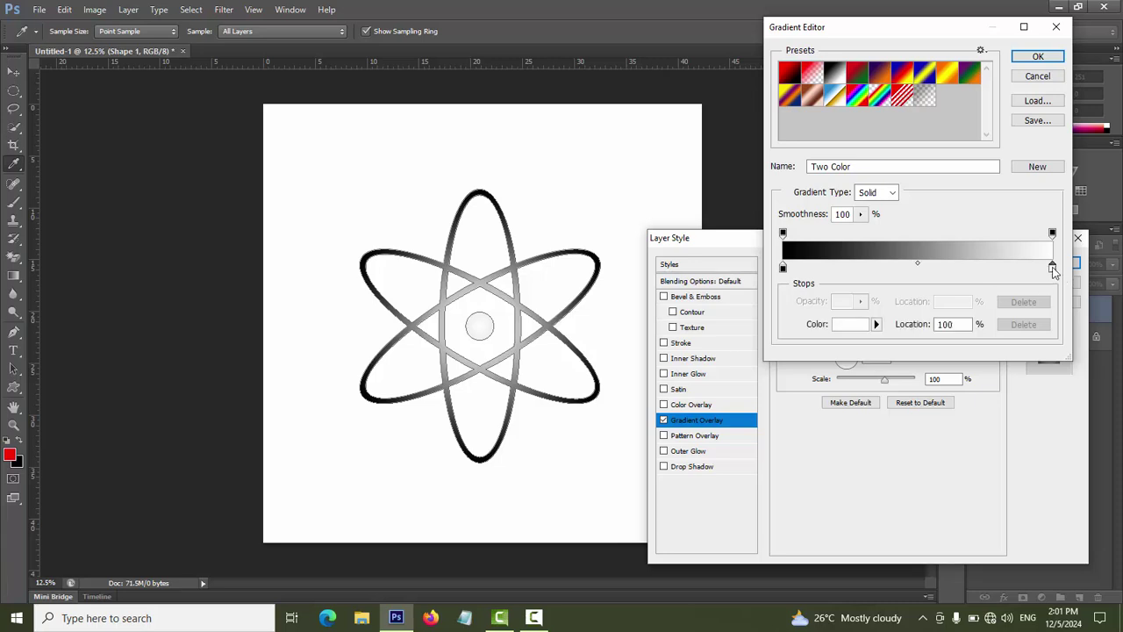
double_click(1053, 267)
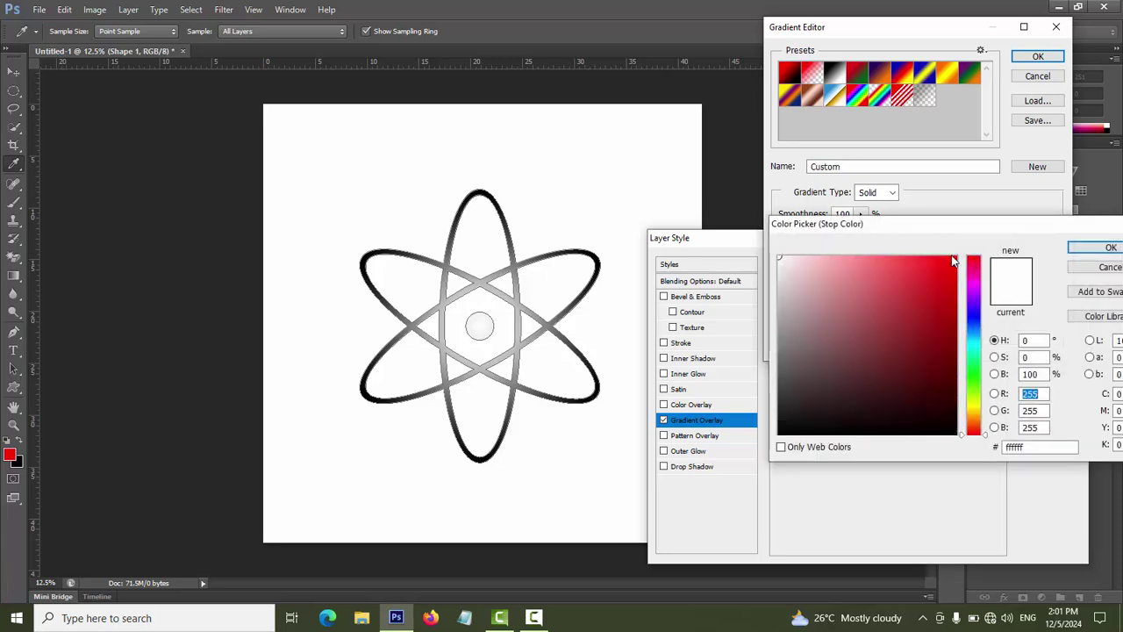
left_click(955, 259)
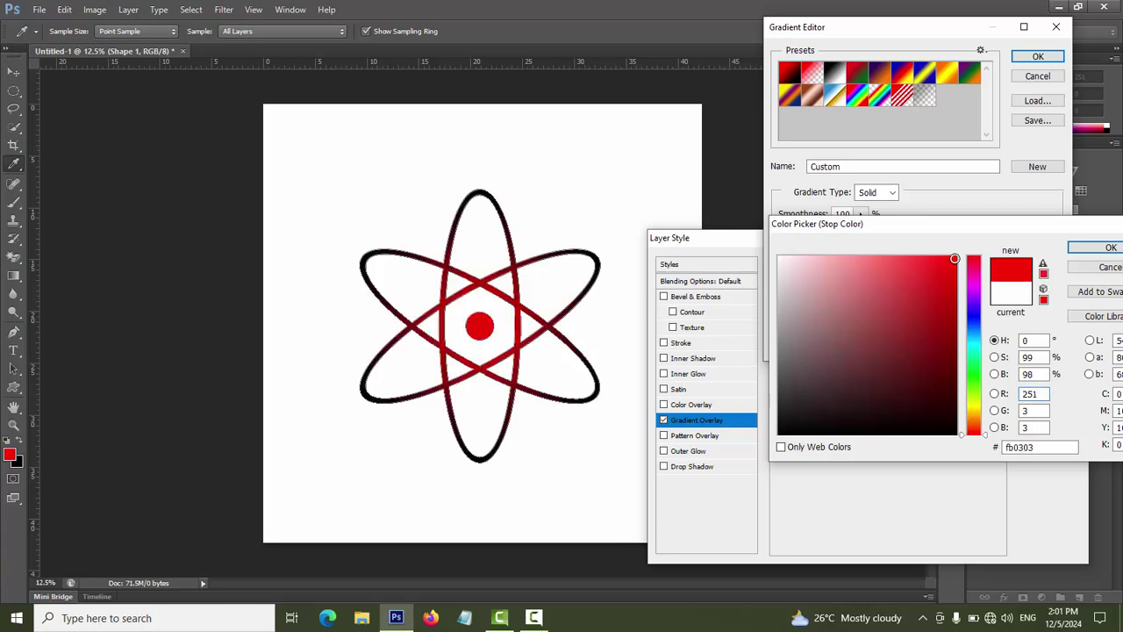
left_click(1107, 249)
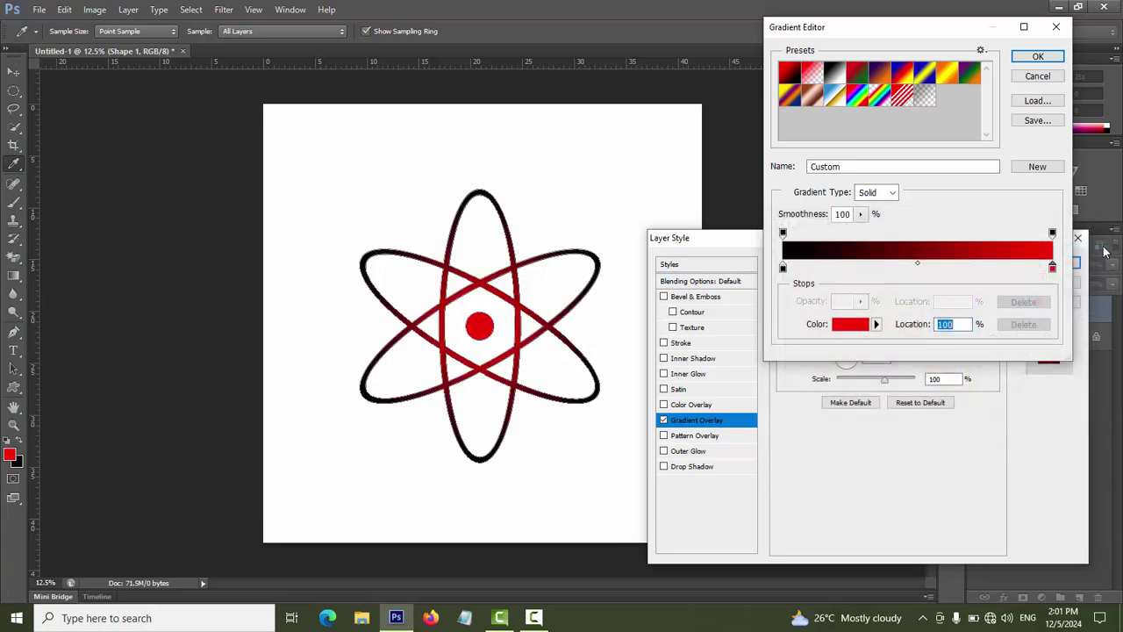
left_click(1041, 58)
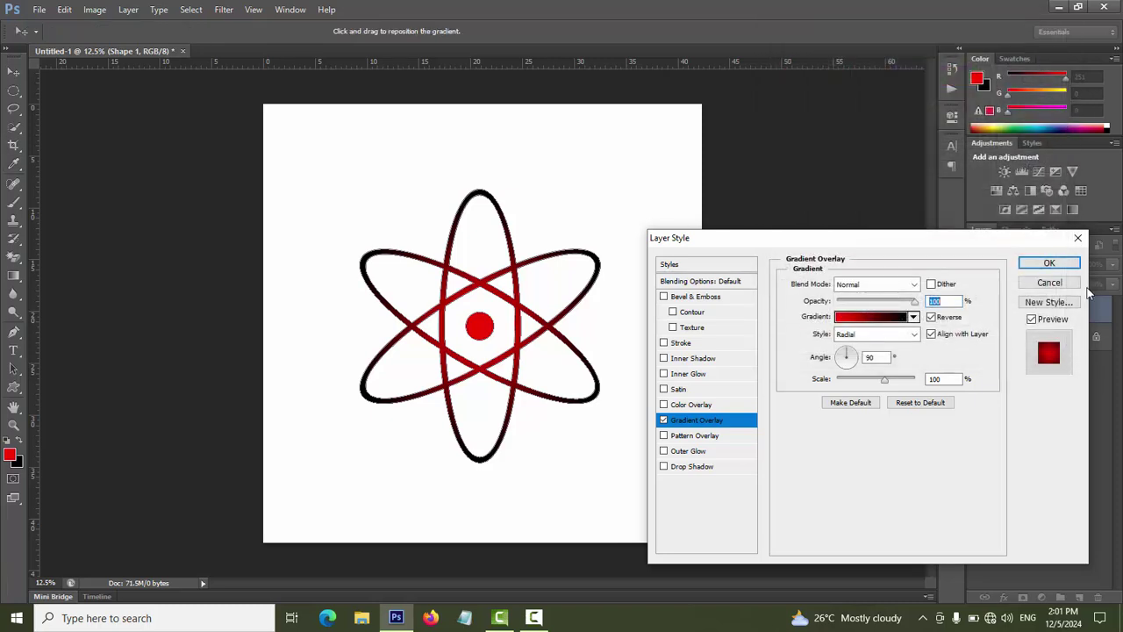
left_click(1050, 263)
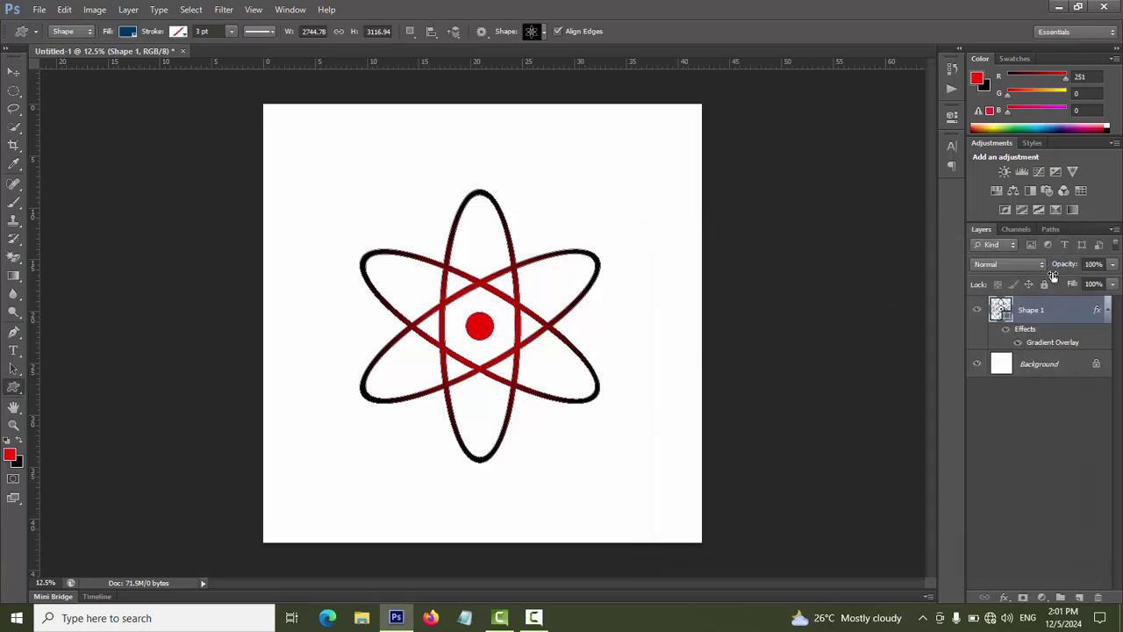
left_click(1017, 442)
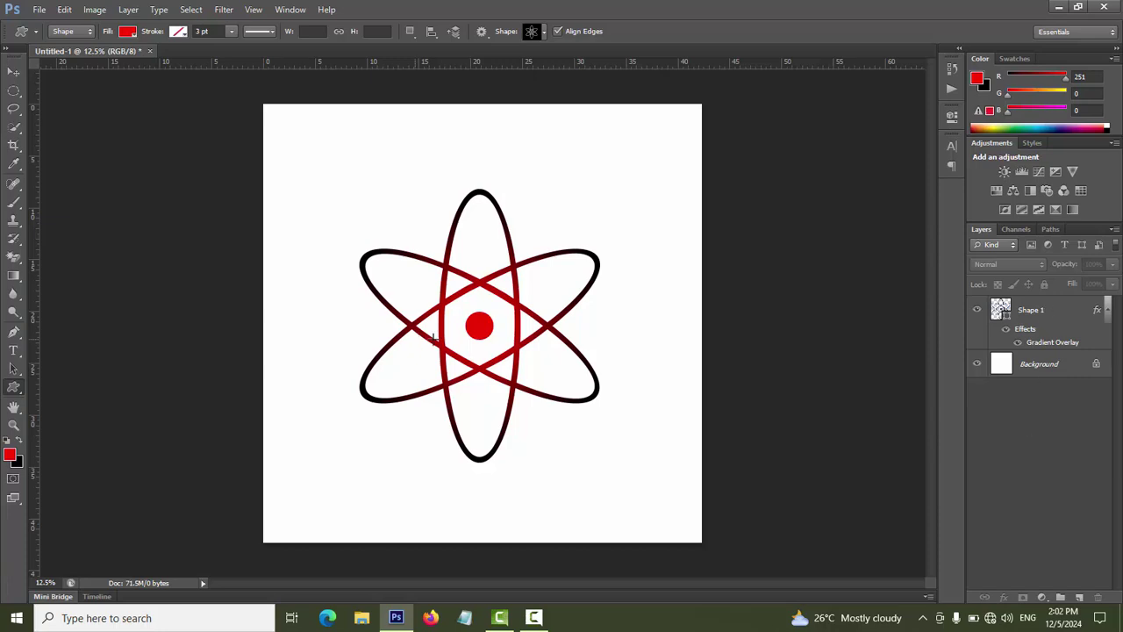
Center the atom shape vertically and horizontally on the Background layer, and deselect both layers.
left_click(14, 71)
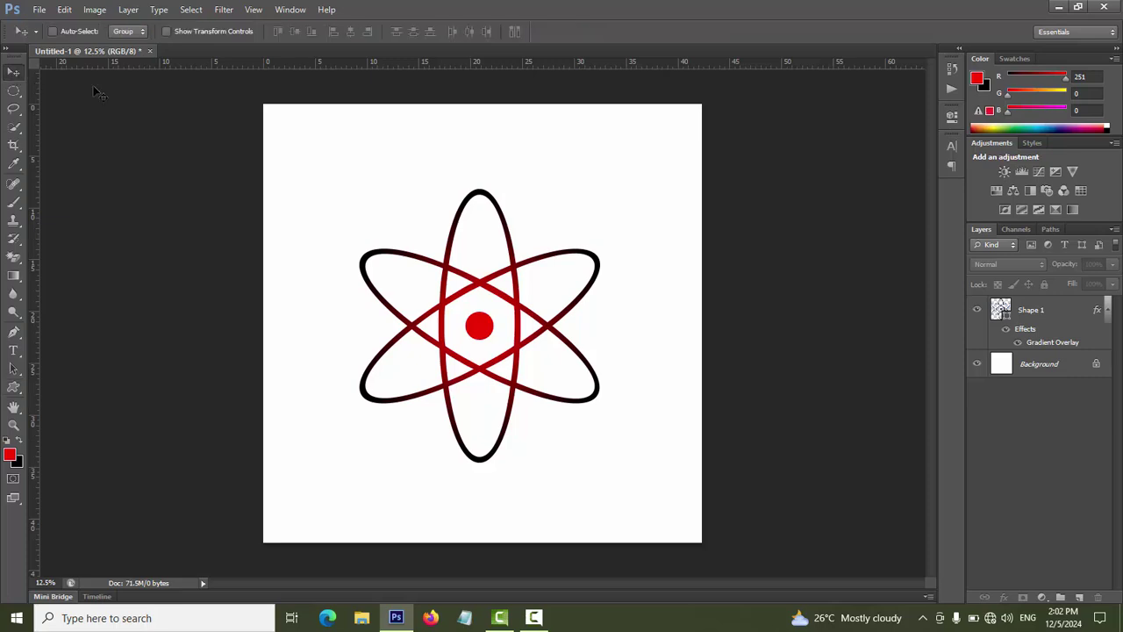
left_click(1036, 309)
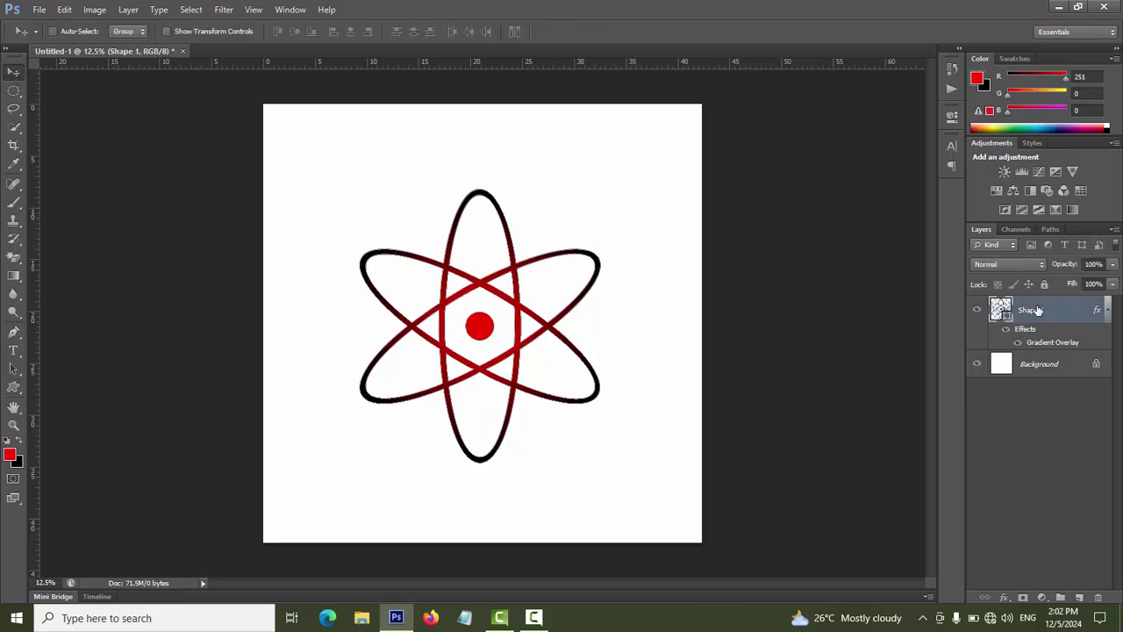
left_click(1037, 368, "ctrl")
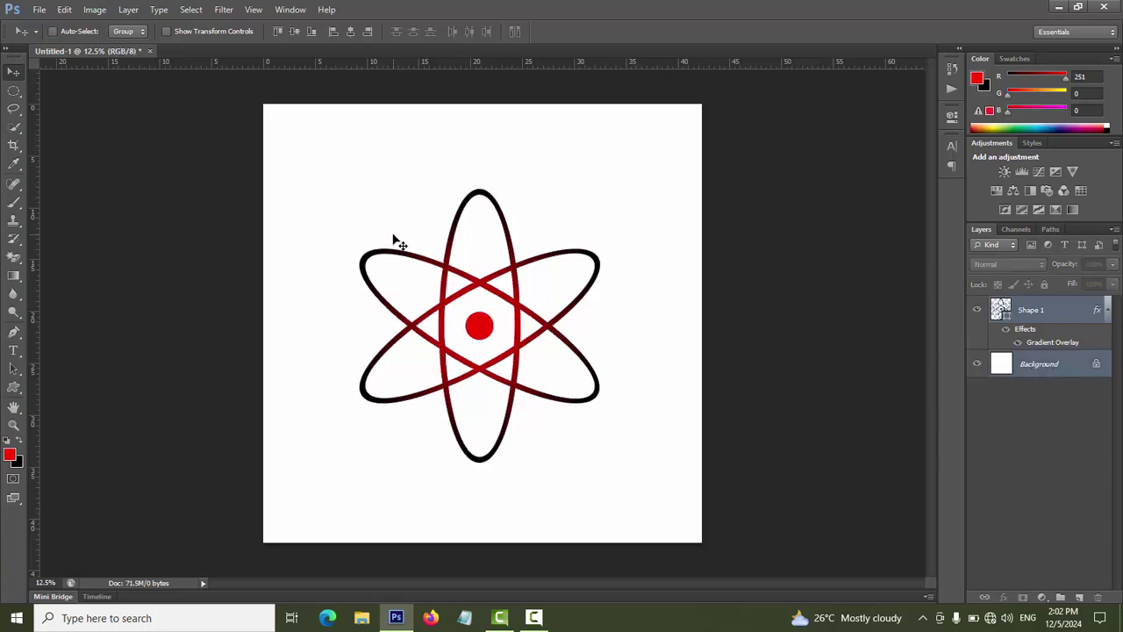
left_click(294, 33)
left_click(349, 33)
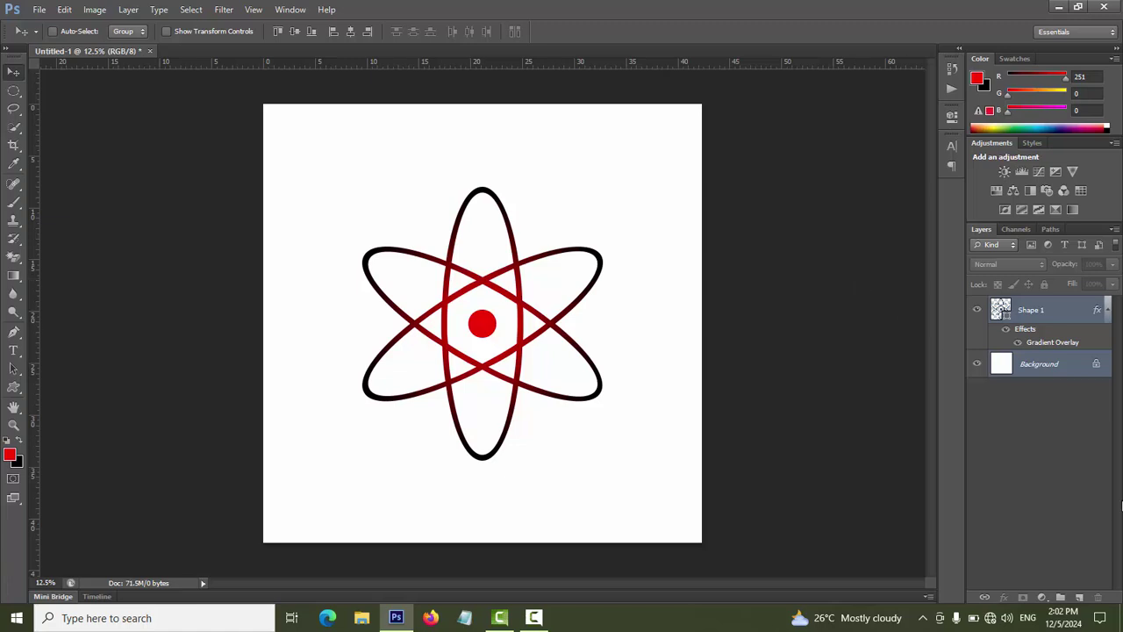
left_click(1026, 481)
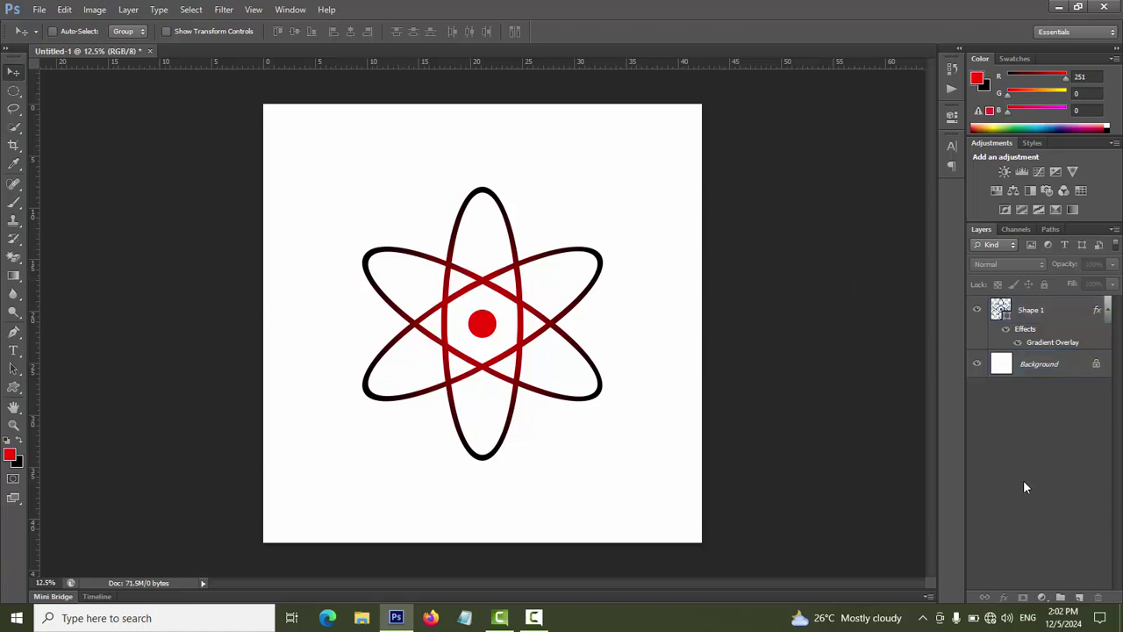
Draw a circle about 184 px across near the canvas's upper-left corner and add a reversed Radial Gradient Overlay to it.
left_click_drag(14, 387, 67, 409)
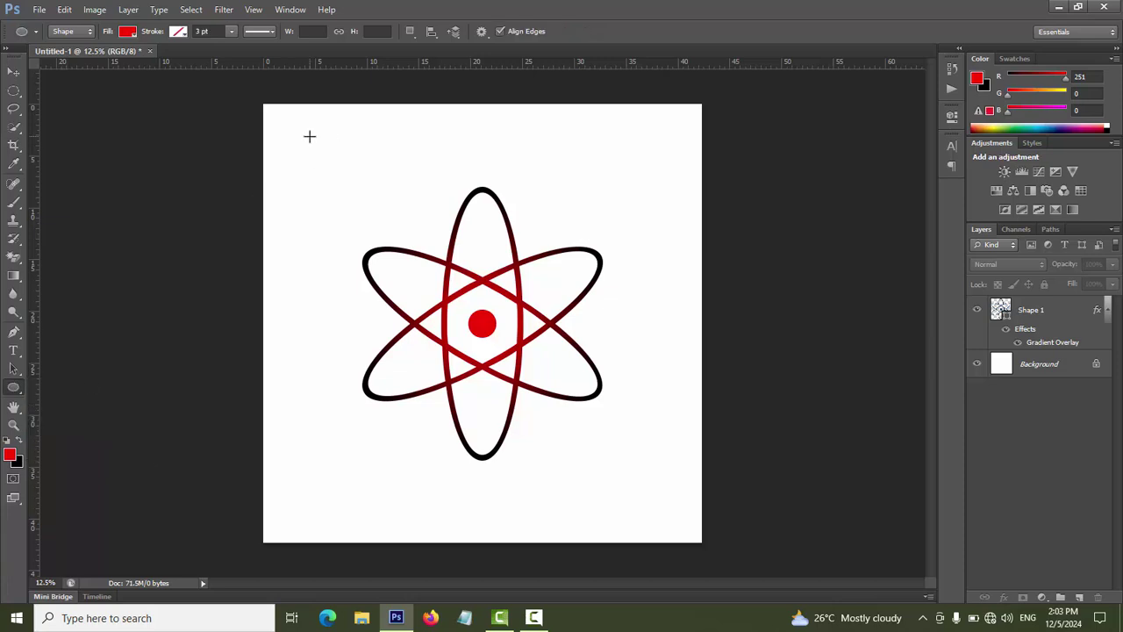
left_click_drag(309, 136, 322, 151)
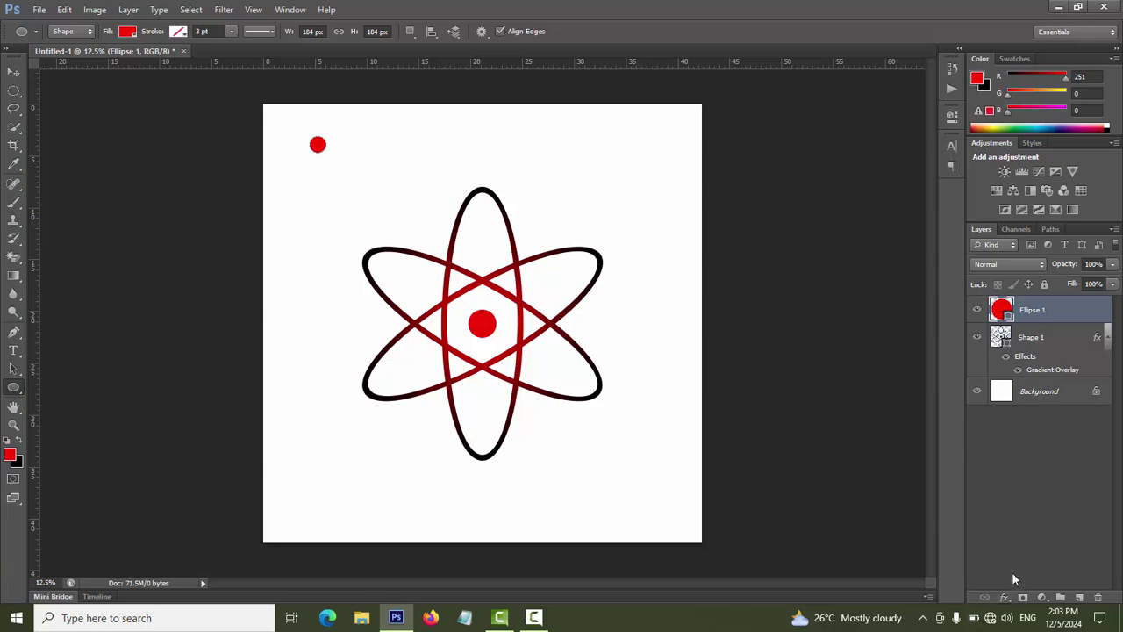
left_click(1005, 597)
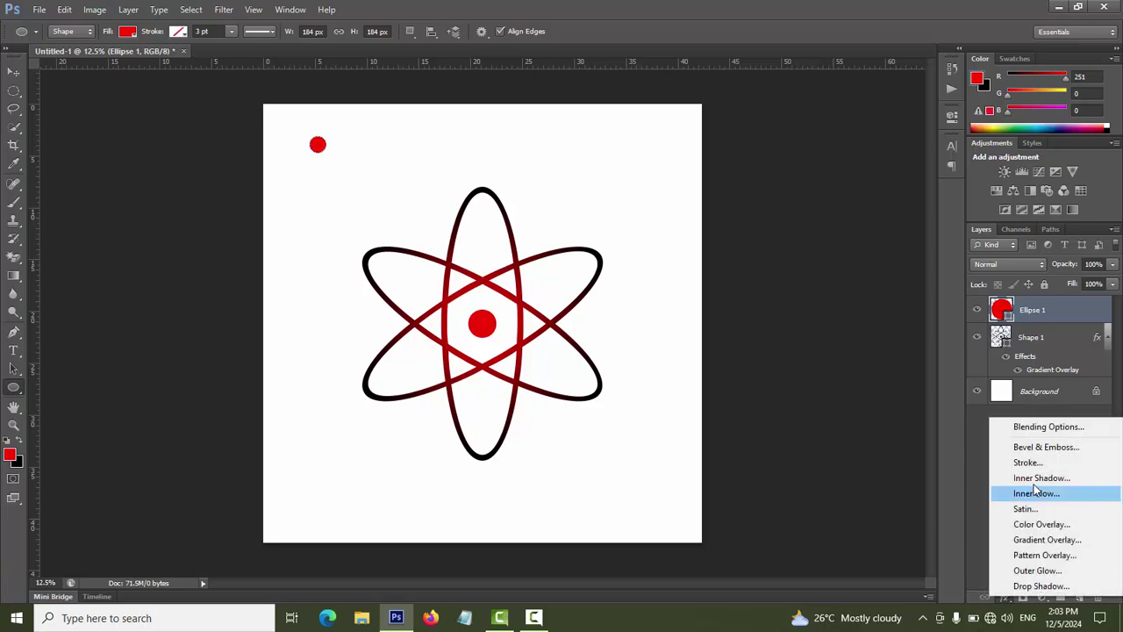
left_click(1052, 541)
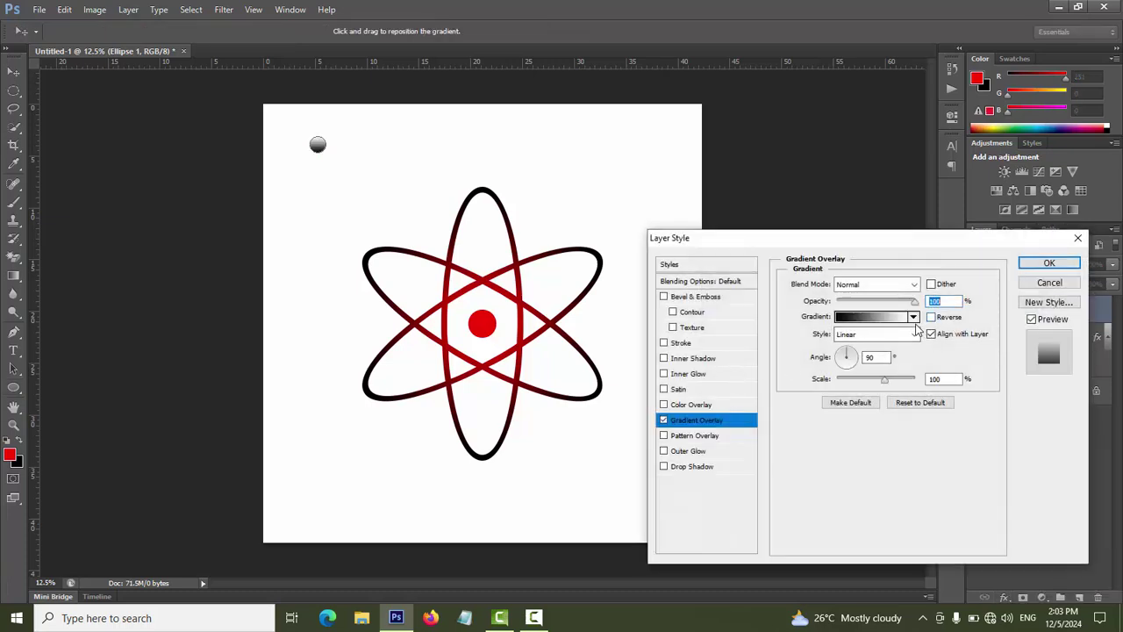
left_click(913, 334)
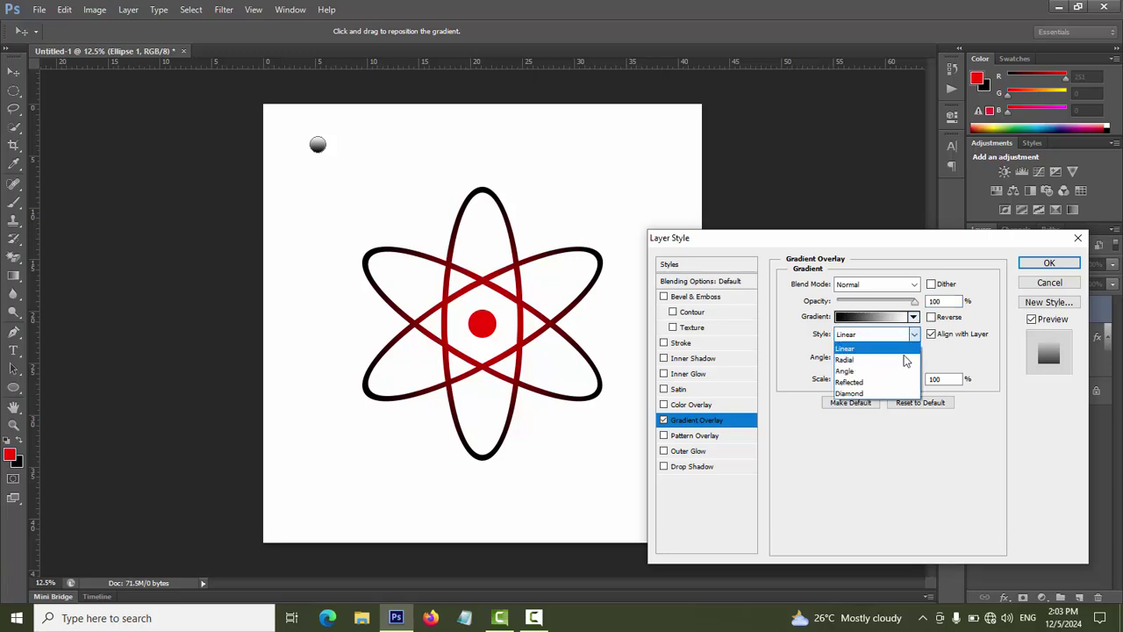
left_click(904, 359)
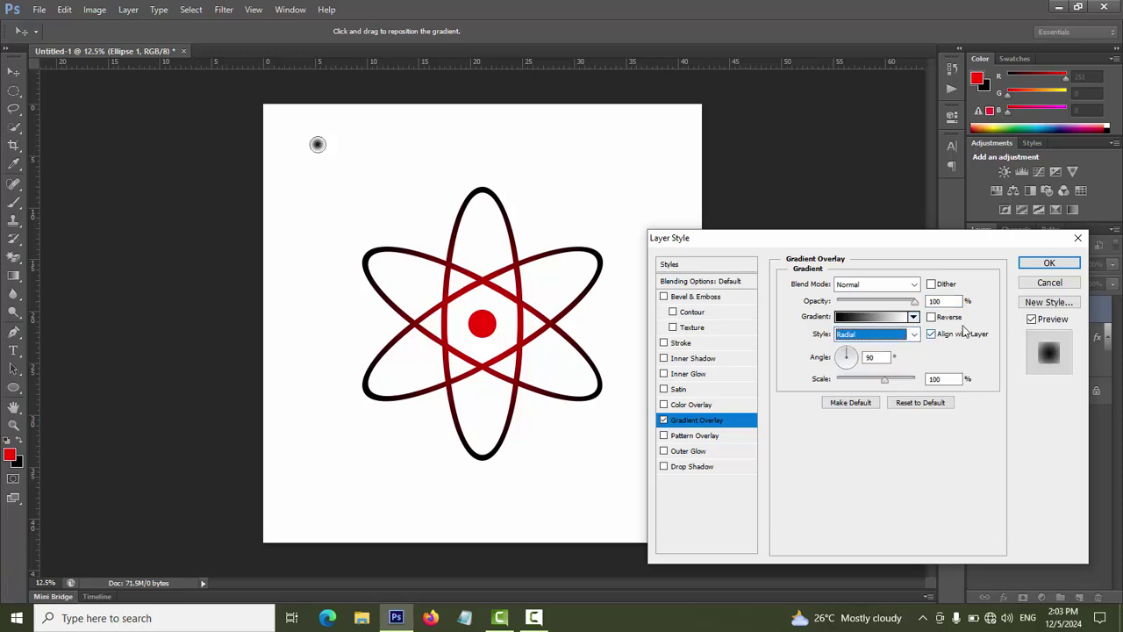
left_click(931, 318)
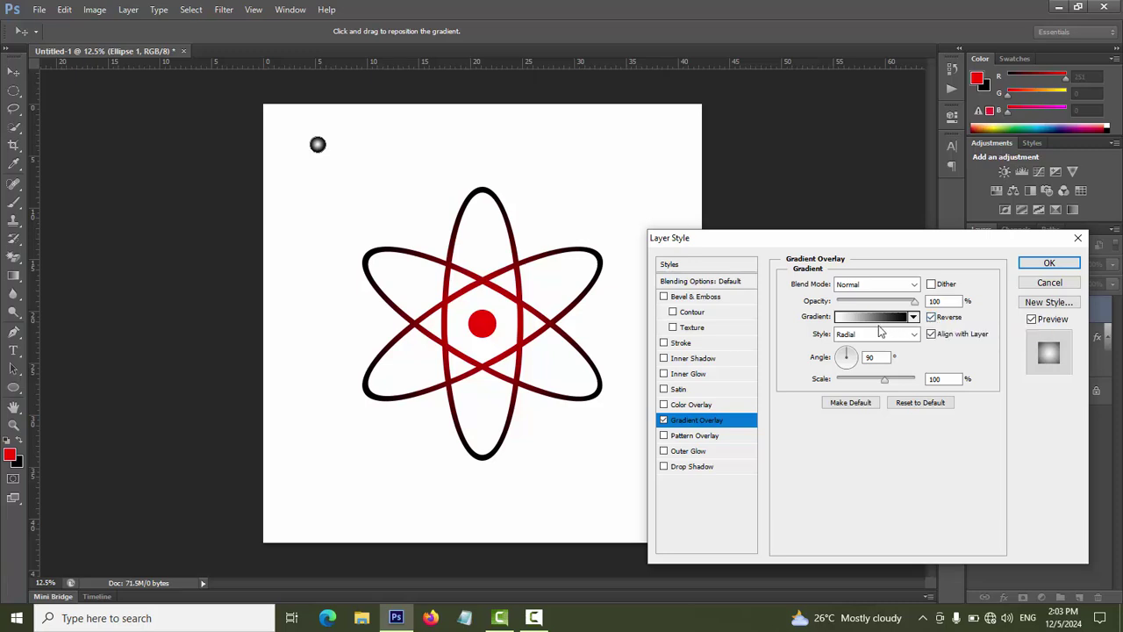
Change the black stop of the circle's overlay gradient to green 299c06 and apply the layer style.
left_click(874, 320)
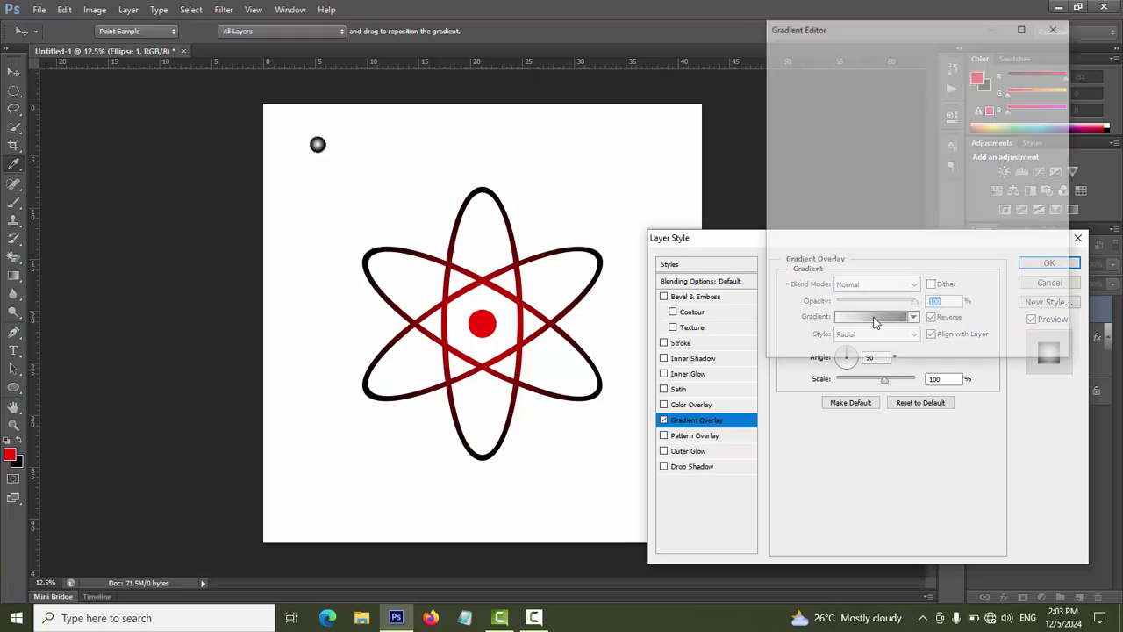
left_click(783, 268)
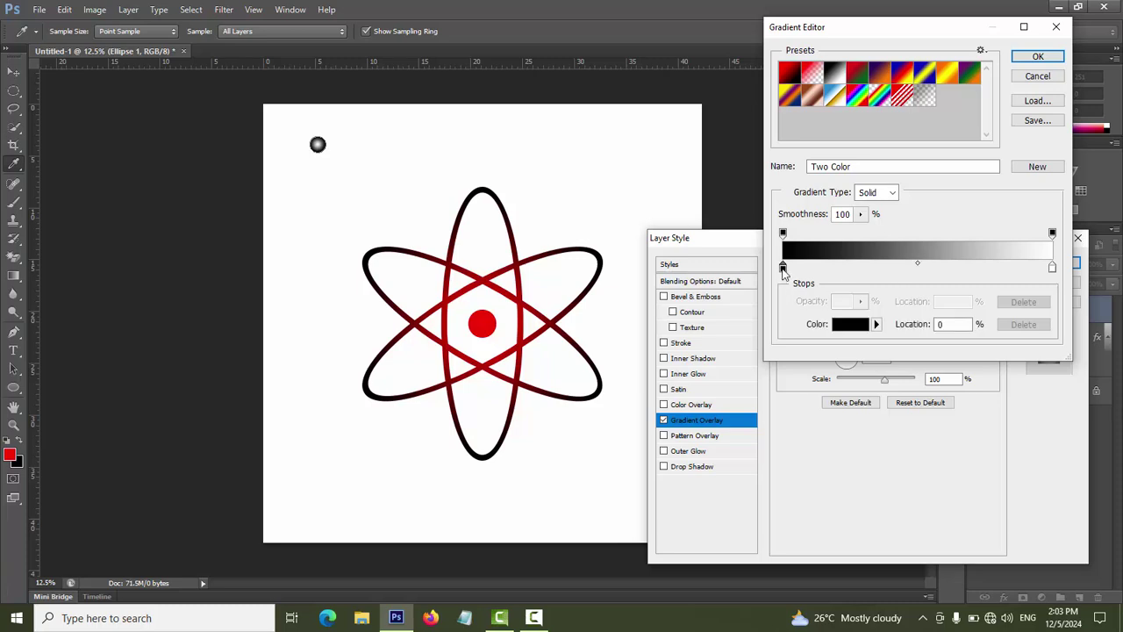
double_click(783, 267)
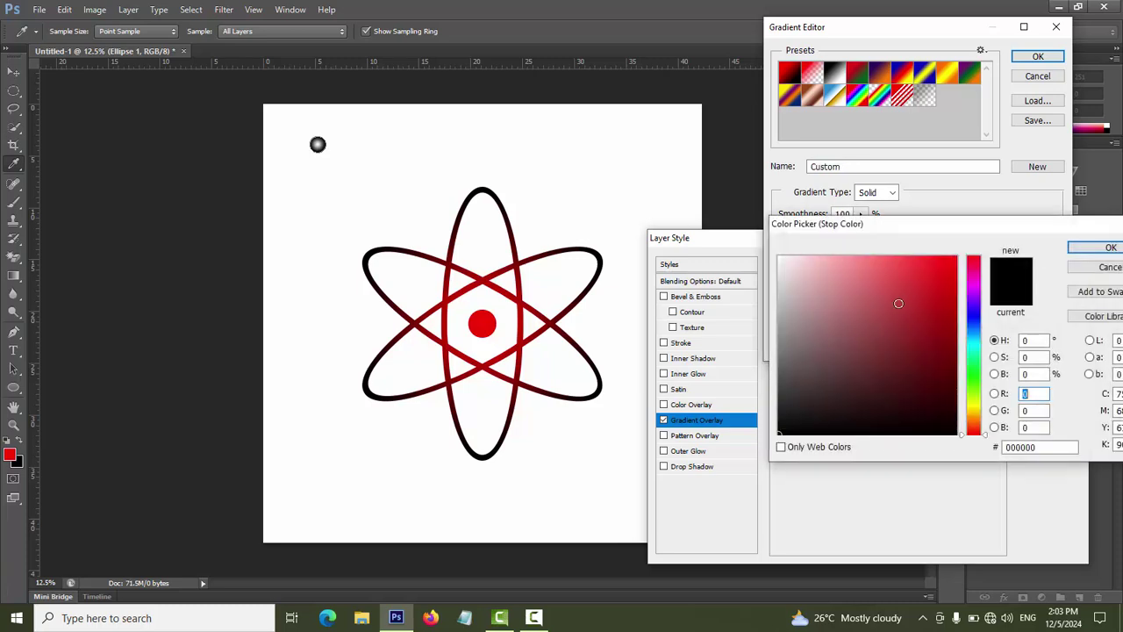
left_click(973, 316)
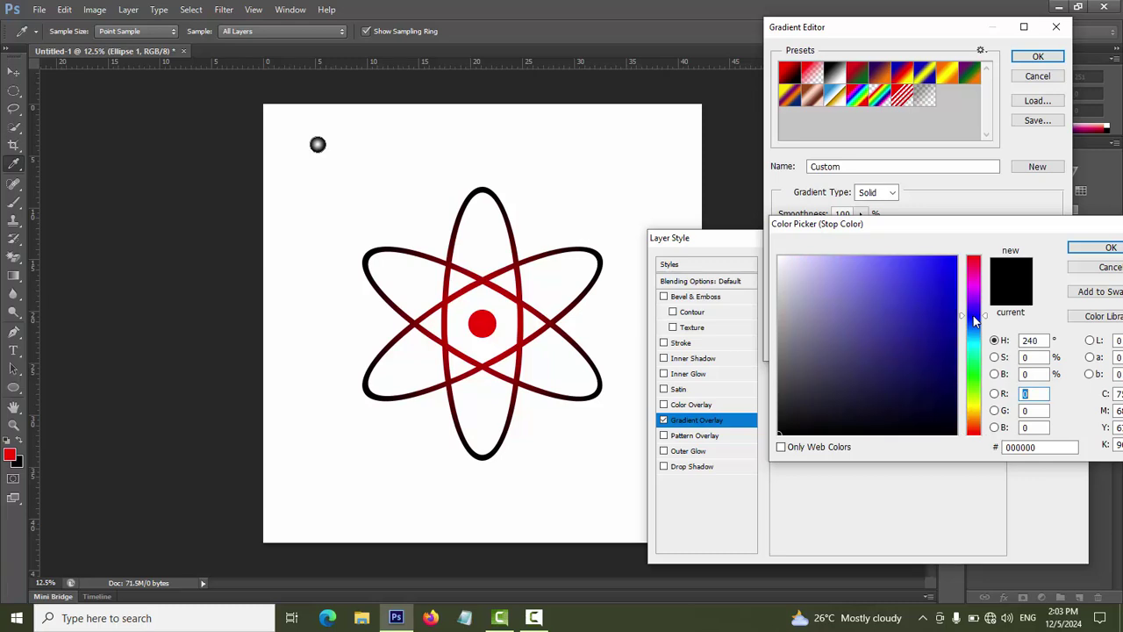
left_click(977, 382)
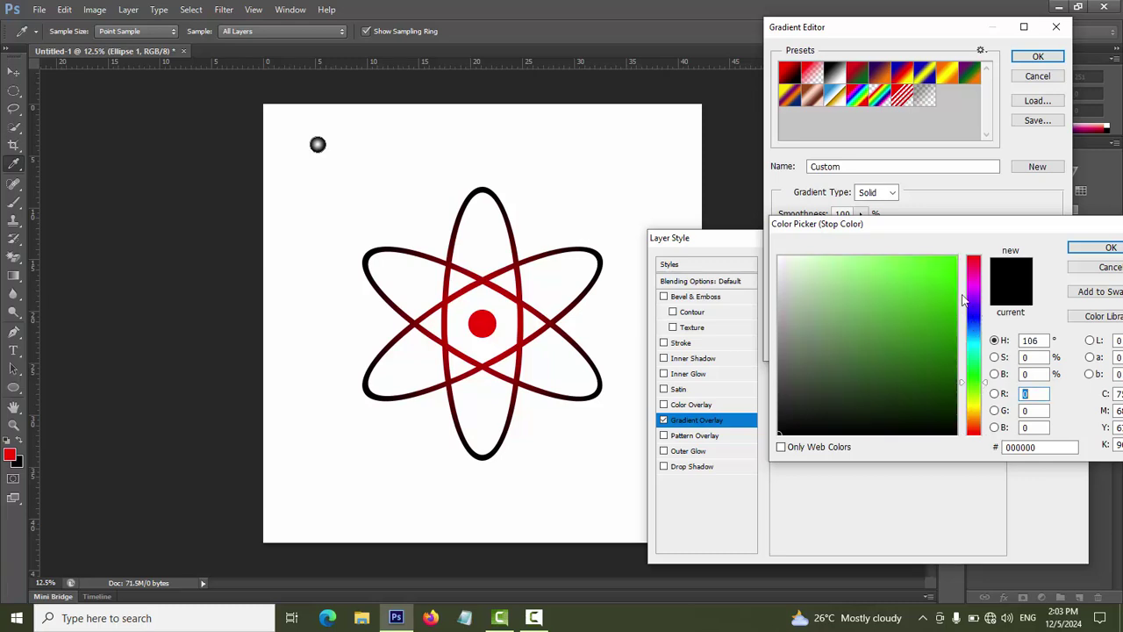
left_click(955, 262)
left_click(952, 295)
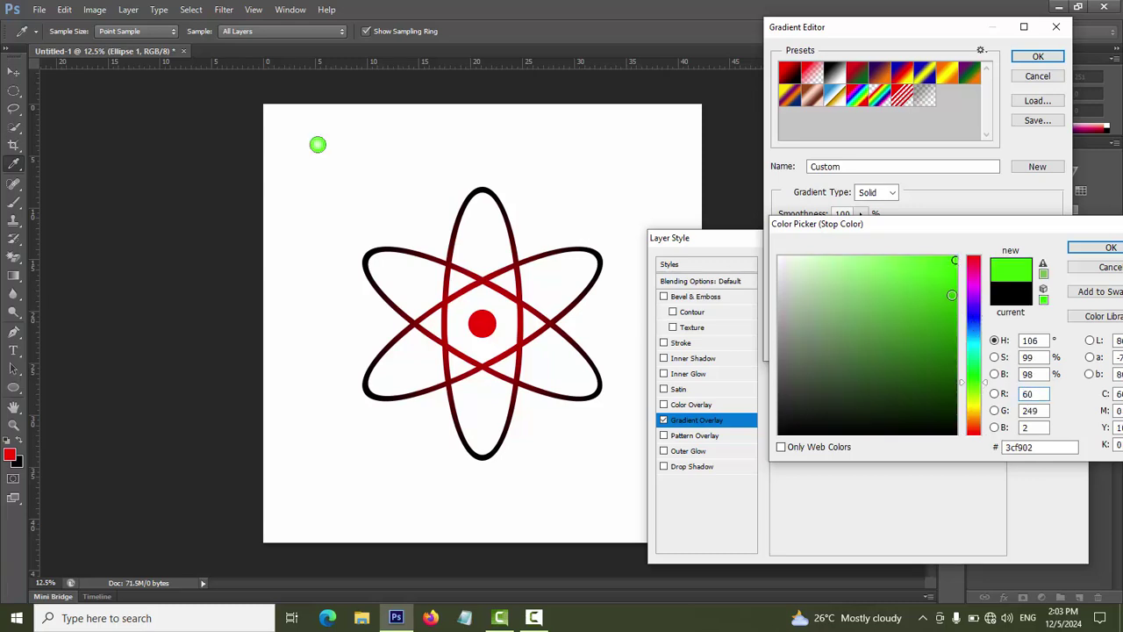
left_click(950, 324)
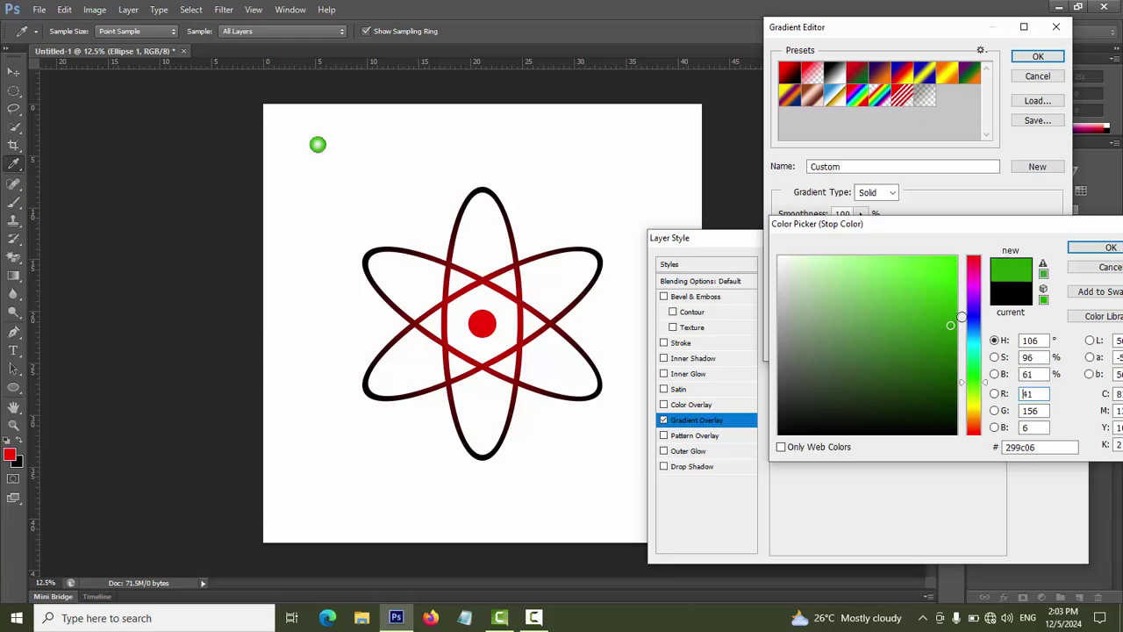
left_click(1108, 249)
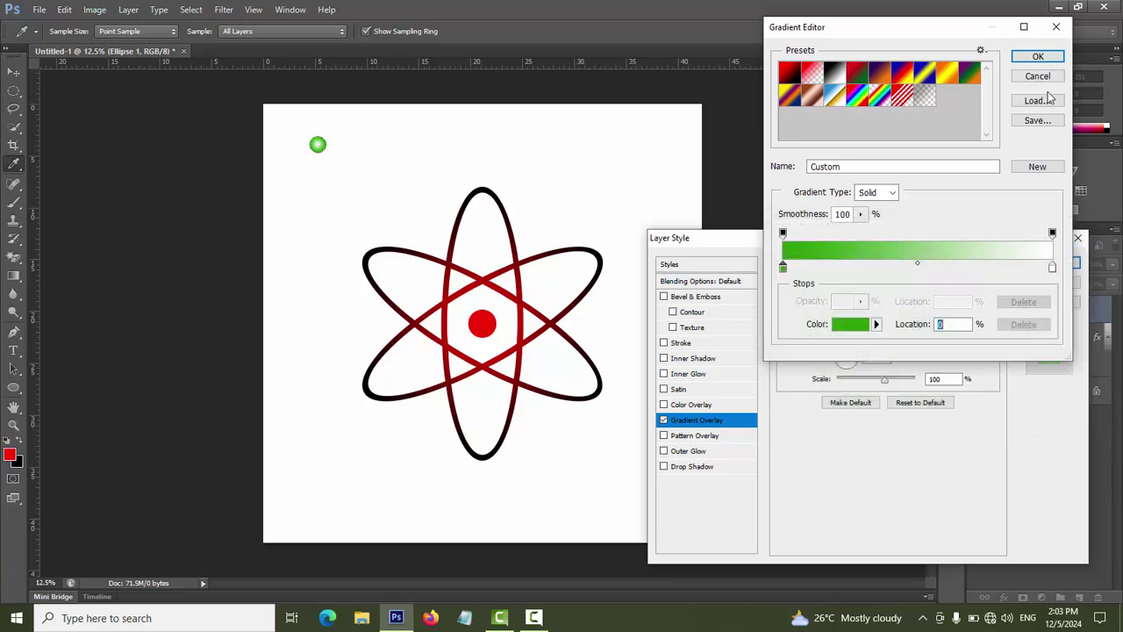
left_click(1032, 57)
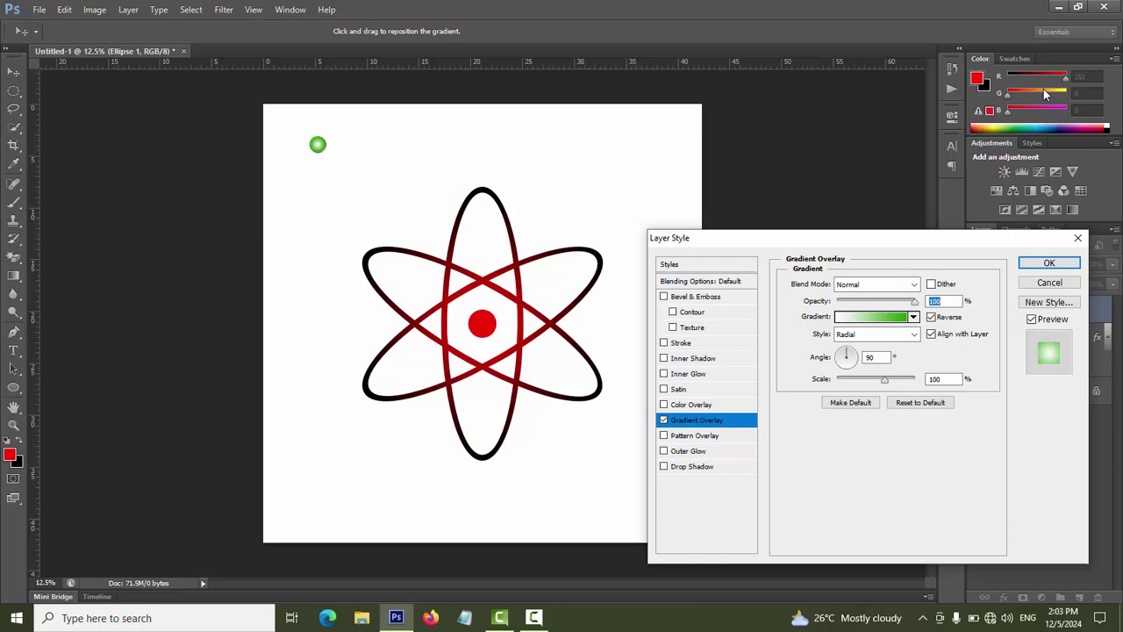
left_click(1053, 263)
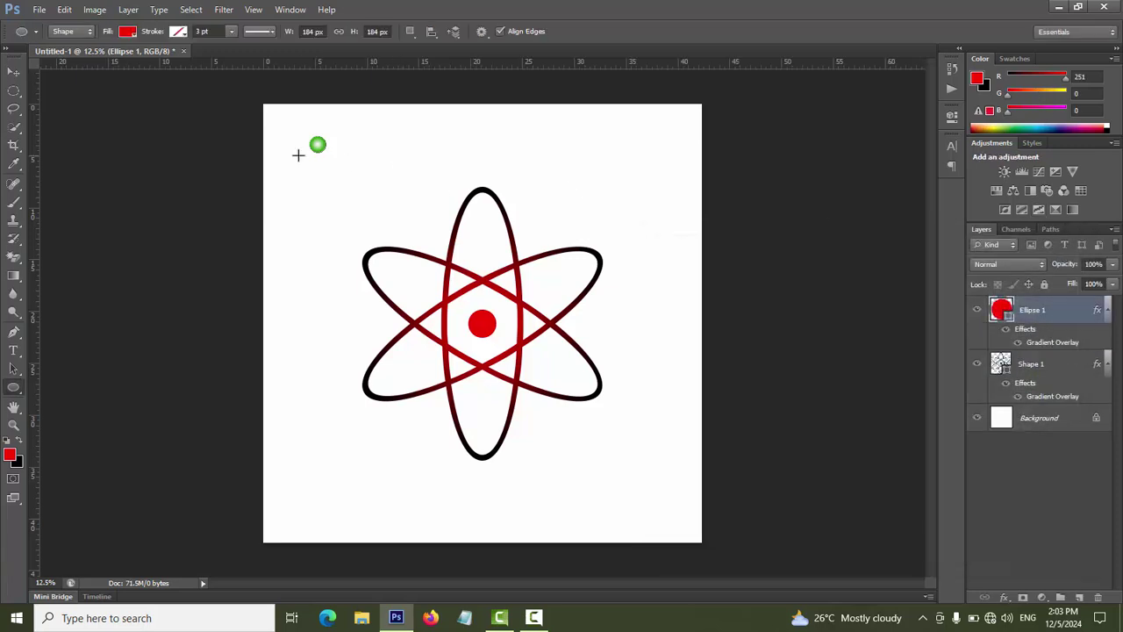
Move the green circle onto the top end of the atom's vertical orbit and duplicate its layer.
left_click(15, 73)
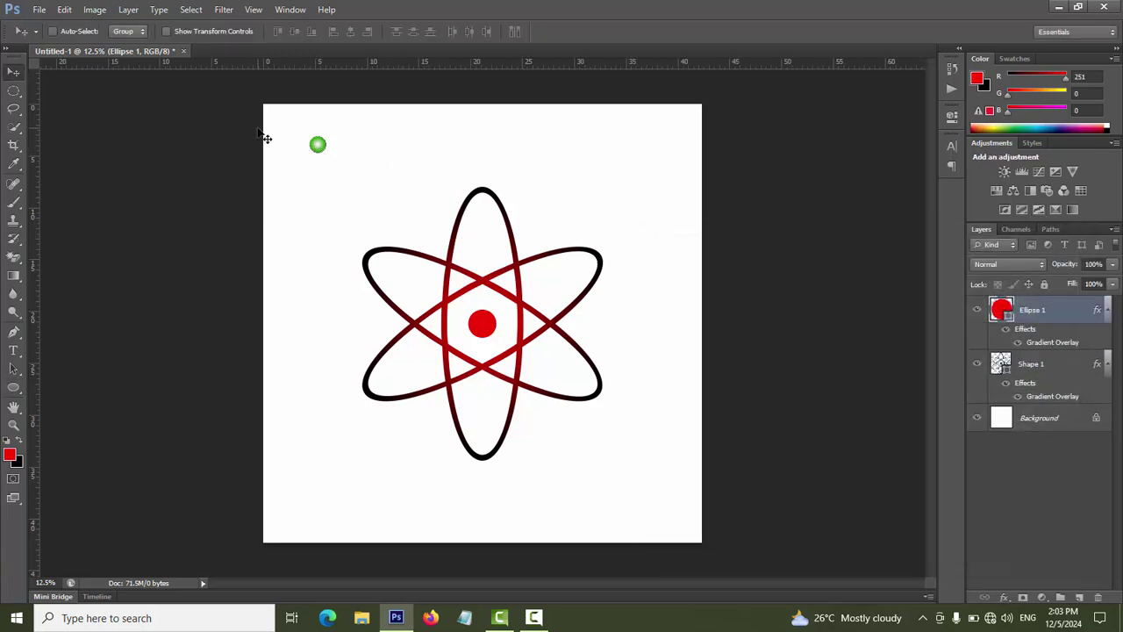
left_click_drag(318, 146, 485, 191)
key("ctrl+j")
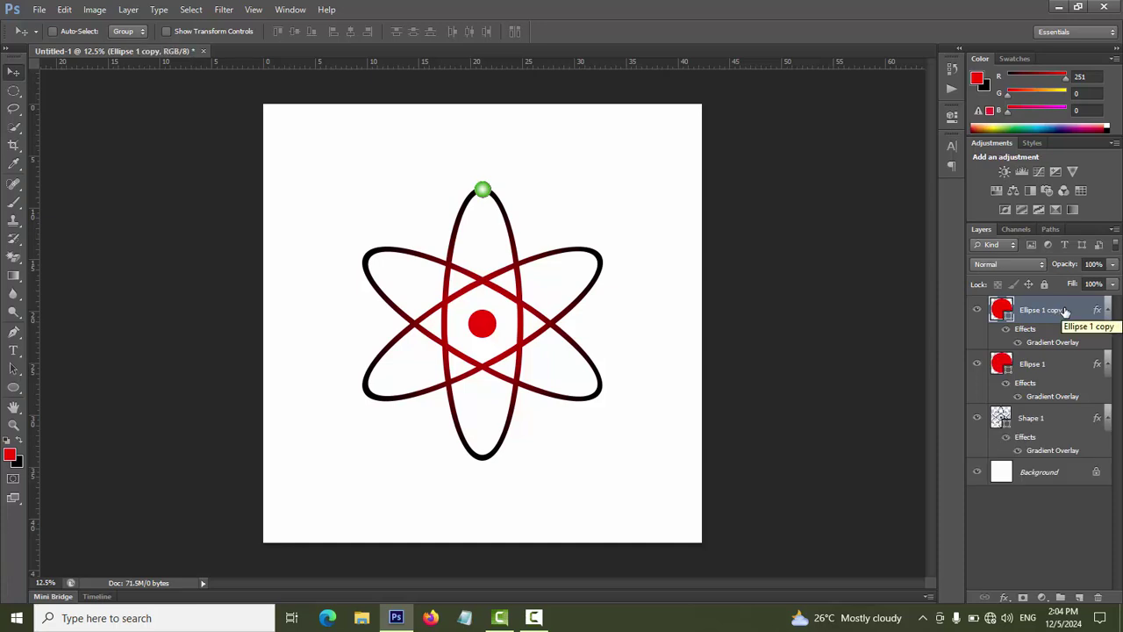
Move the duplicate green circle down to the bottom of the vertical orbit, and shift it onto the orbit's lower-right side.
key("shift+Down")
key("shift+Down")
key("shift+Down")
key("shift+Down")
key("shift+Down")
key("shift+Down")
key("shift+Down")
key("shift+Down")
key("shift+Down")
key("shift+Down")
key("shift+Down")
key("shift+Down")
key("shift+Down")
key("shift+Down")
key("shift+Down")
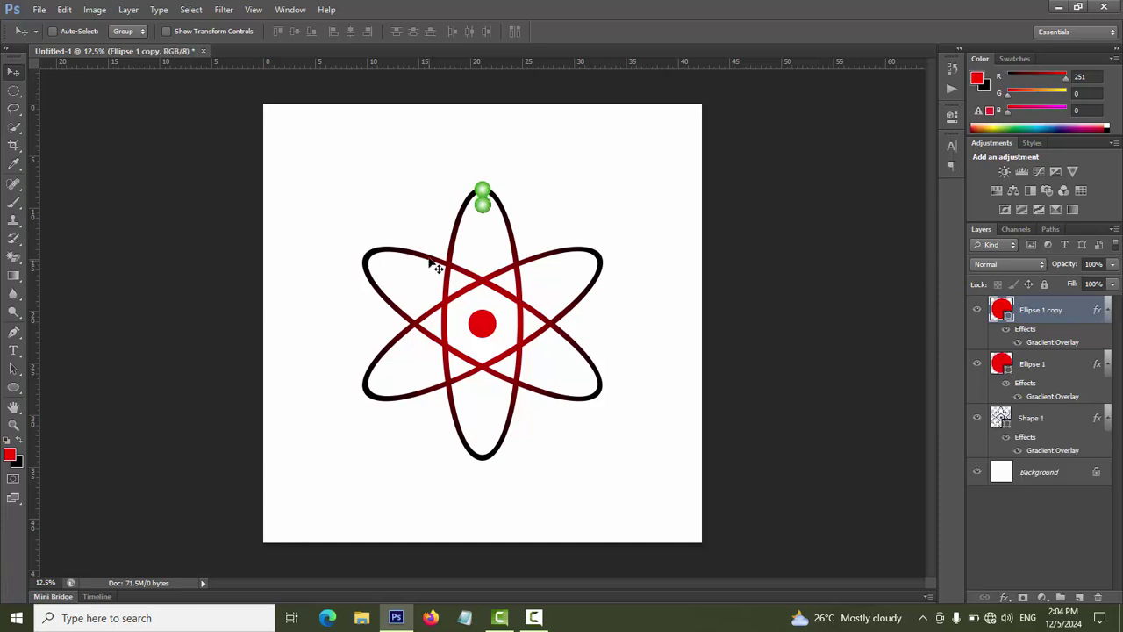
left_click_drag(482, 207, 482, 460)
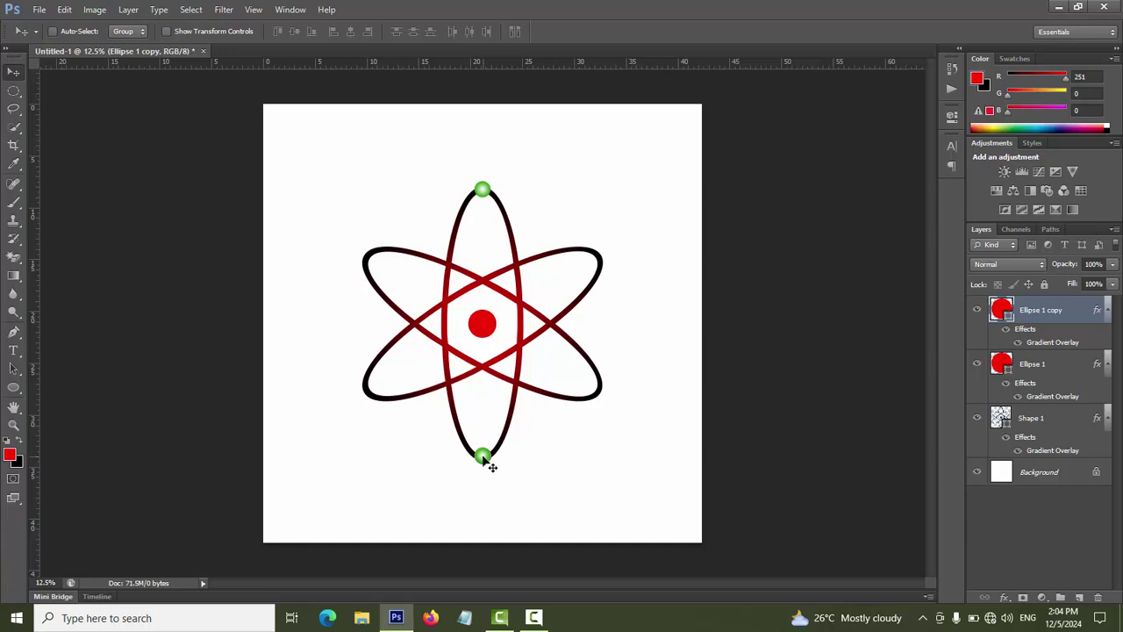
left_click_drag(492, 467, 516, 438)
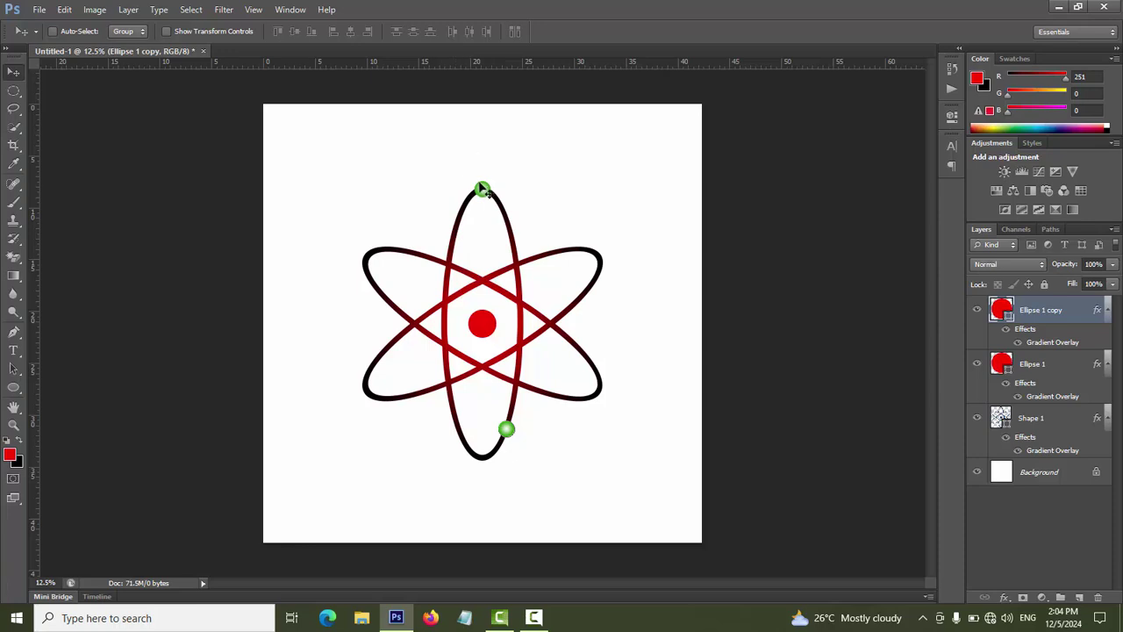
Move the duplicate green circle onto the bottom end of the vertical orbit and duplicate its layer.
mouse_move(484, 186)
left_mouse_down()
mouse_move(468, 208)
mouse_move(479, 197)
left_mouse_up()
left_click_drag(504, 438, 483, 455)
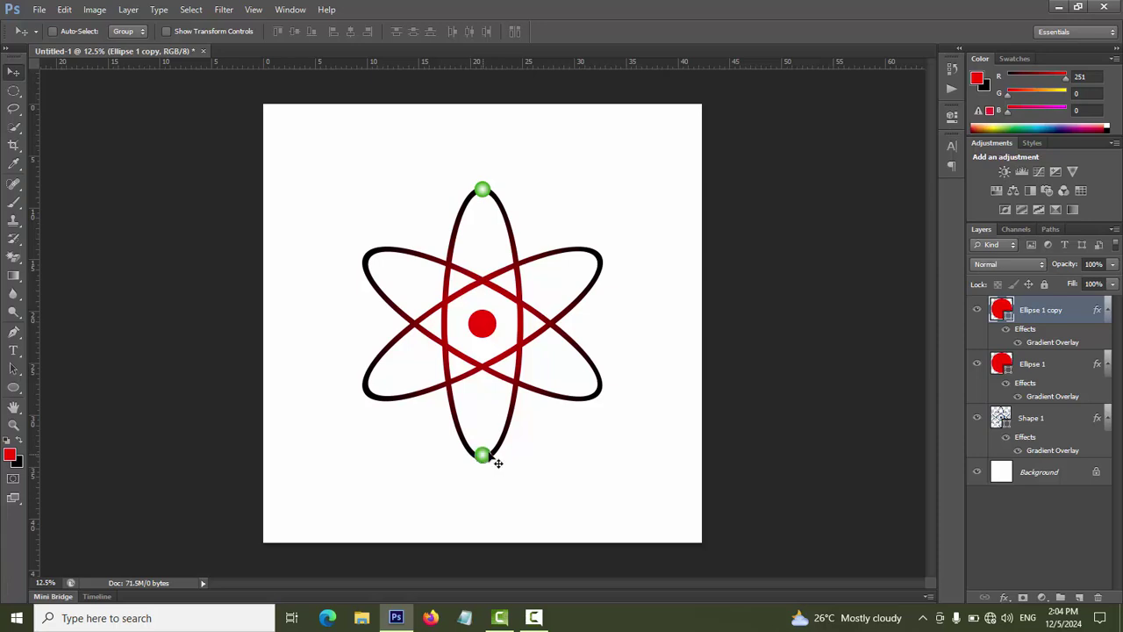
key("ctrl+j")
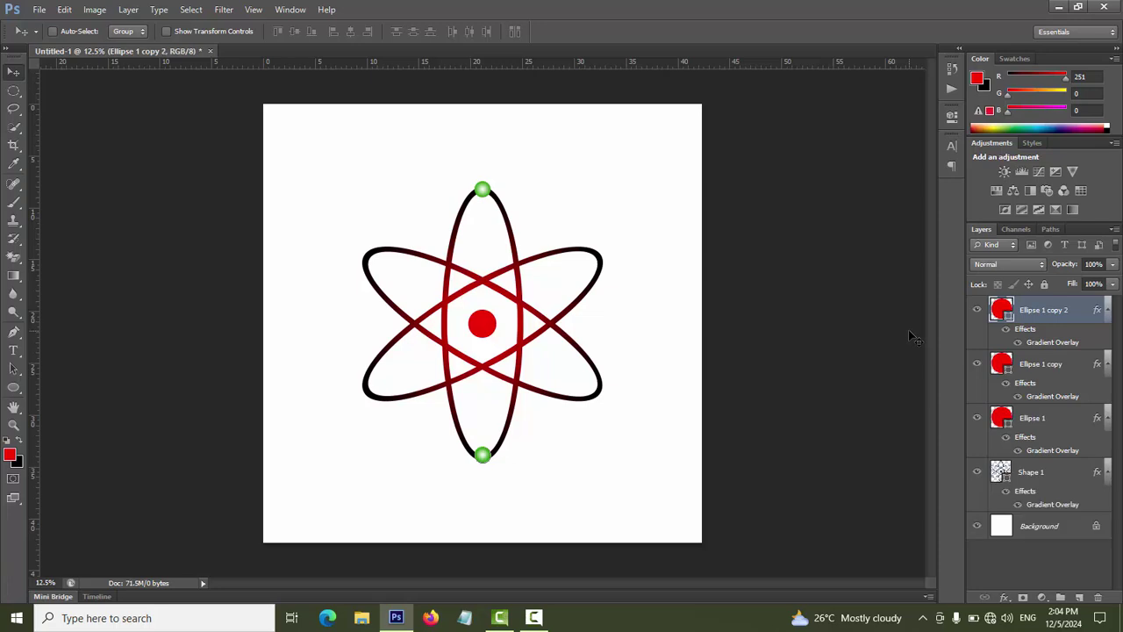
Place the new green circle on the lower-right orbit arm, and put another duplicate on the upper-right orbit arm.
key("Right")
key("Right")
key("Right")
key("Right")
key("Right")
left_click_drag(493, 459, 574, 251)
key("ctrl+j")
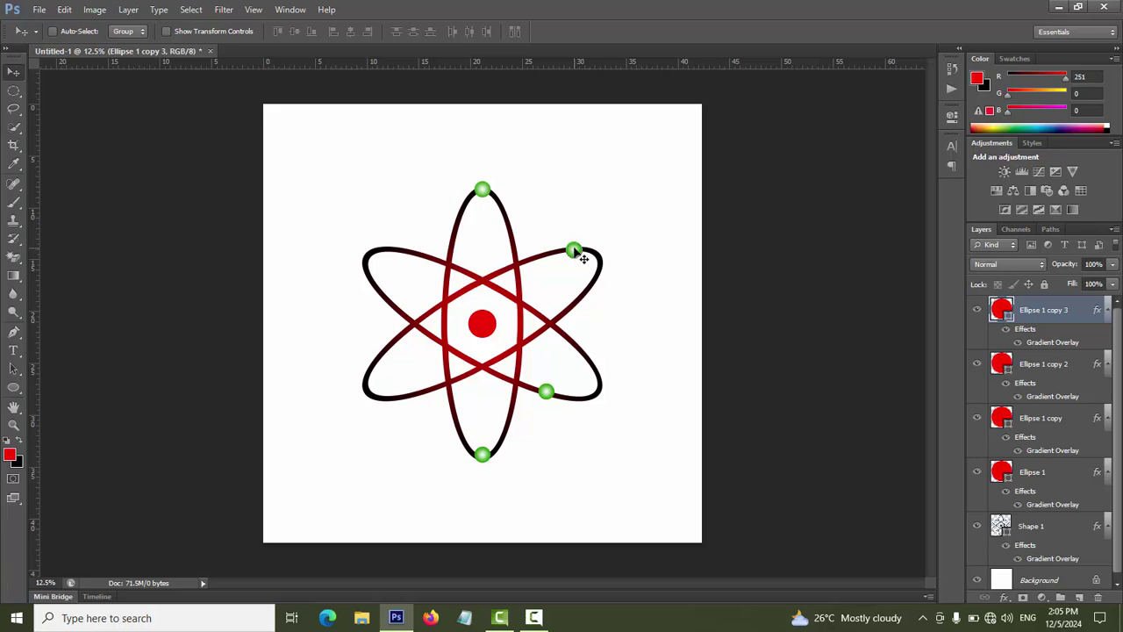
Duplicate the upper-right green circle and move the copy onto the lower-left orbit arm, nudging it down to centre on the line.
key("ctrl+j")
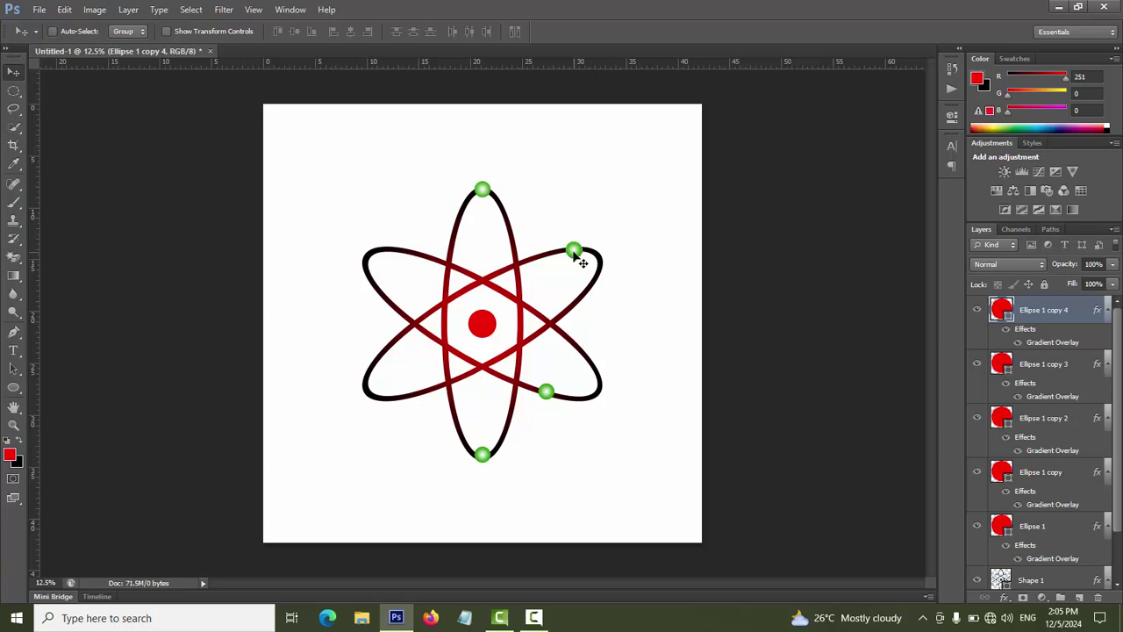
left_click_drag(573, 252, 406, 394)
key("ctrl+plus")
key("ctrl+plus")
key("ctrl+plus")
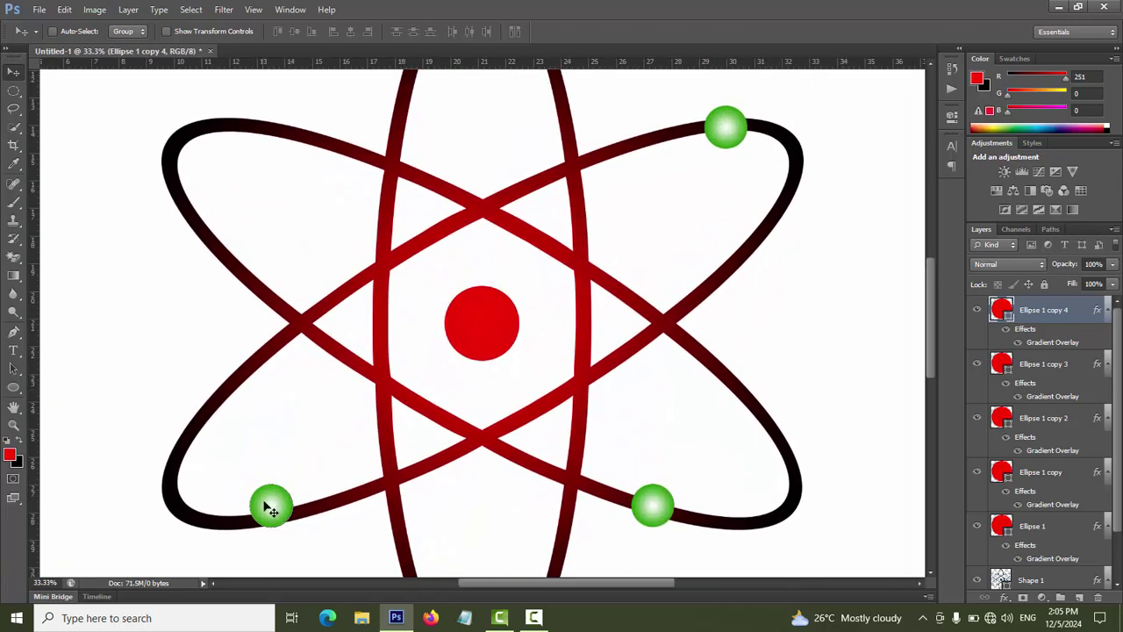
key("Down")
key("Down")
key("Down")
key("Down")
key("Down")
key("Down")
key("Down")
key("Down")
key("Down")
key("Down")
key("Down")
key("Down")
key("Down")
key("Down")
key("Down")
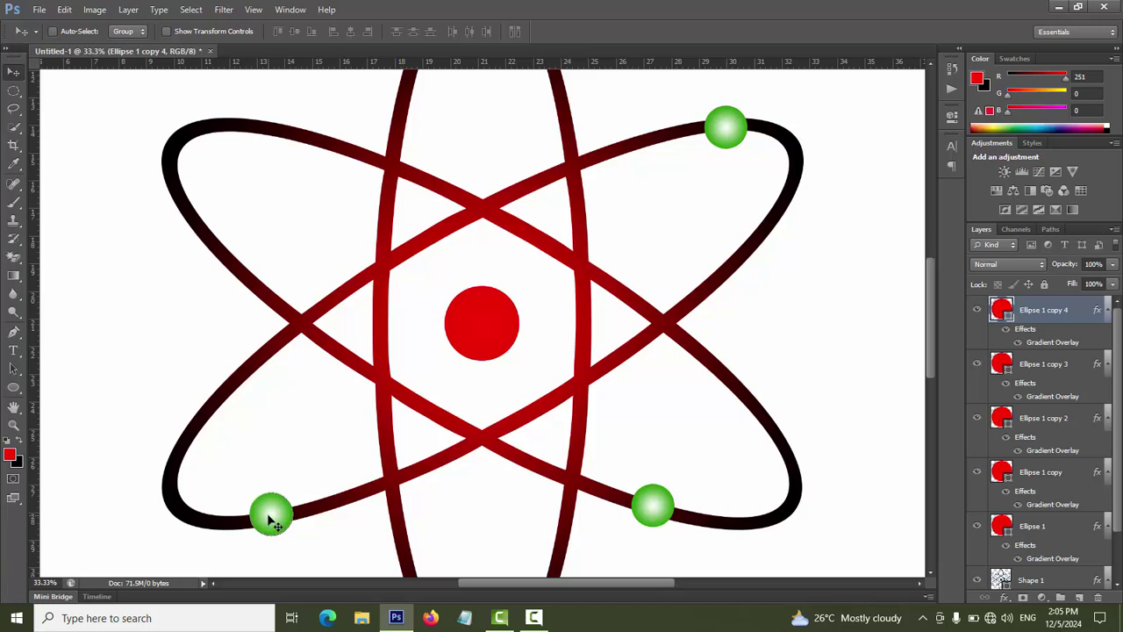
key("Up")
Duplicate the lower-left green circle and move the copy onto the upper-left end of the tilted orbit.
key("ctrl+j")
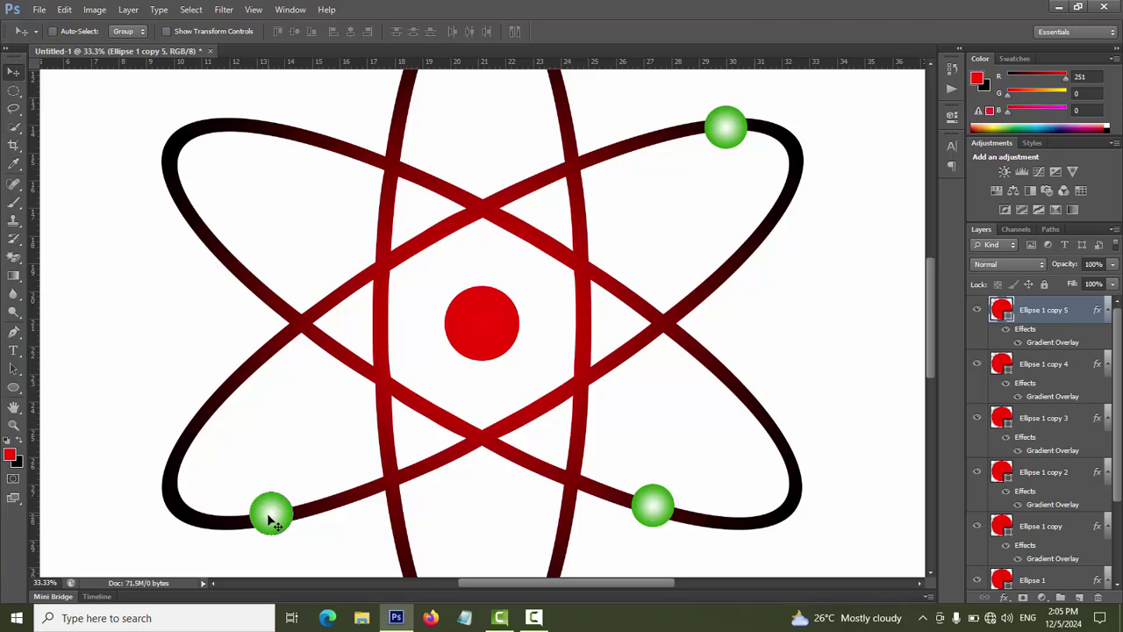
key("Up")
key("Up")
key("Up")
key("Up")
key("Up")
key("Up")
key("Up")
key("Up")
key("Up")
key("Up")
key("Up")
key("Up")
key("Up")
key("Up")
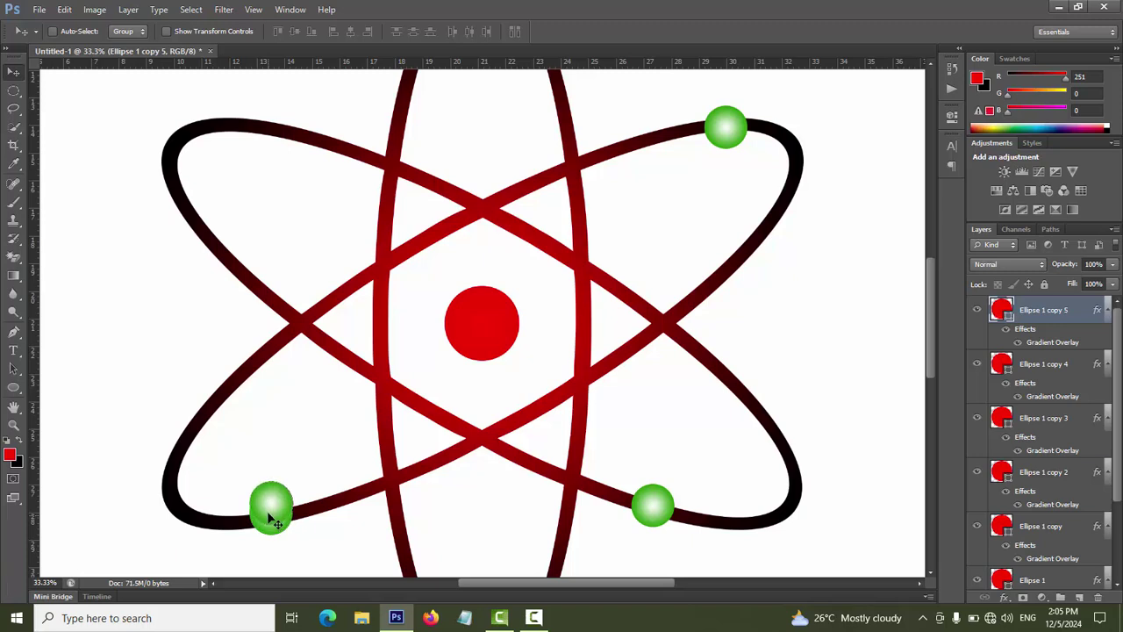
left_click_drag(279, 504, 190, 143)
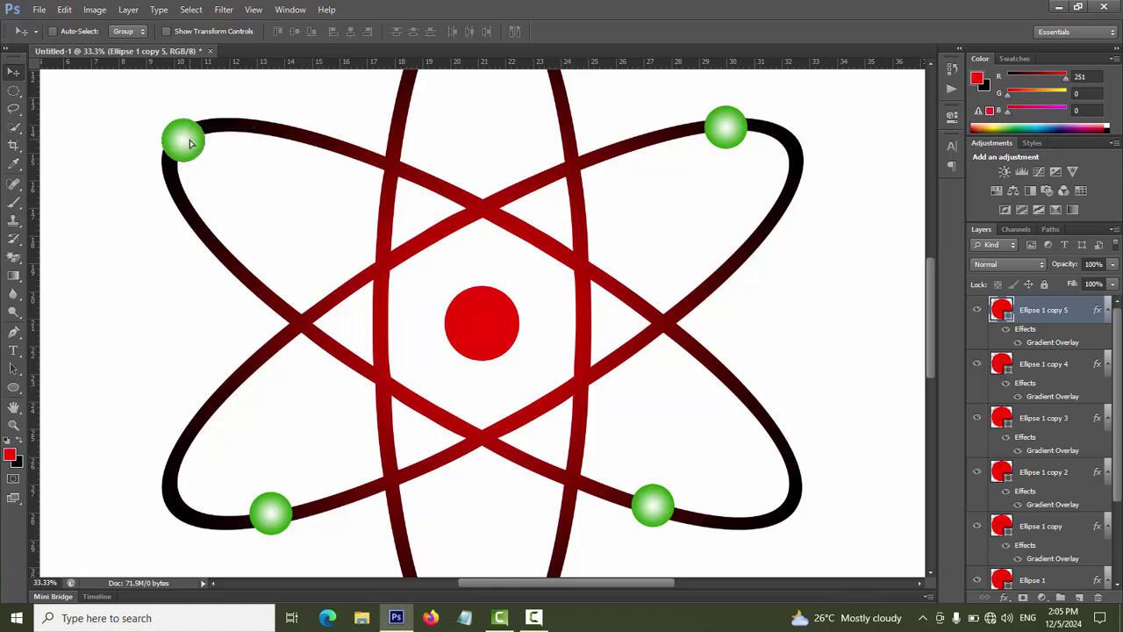
key("ctrl+minus")
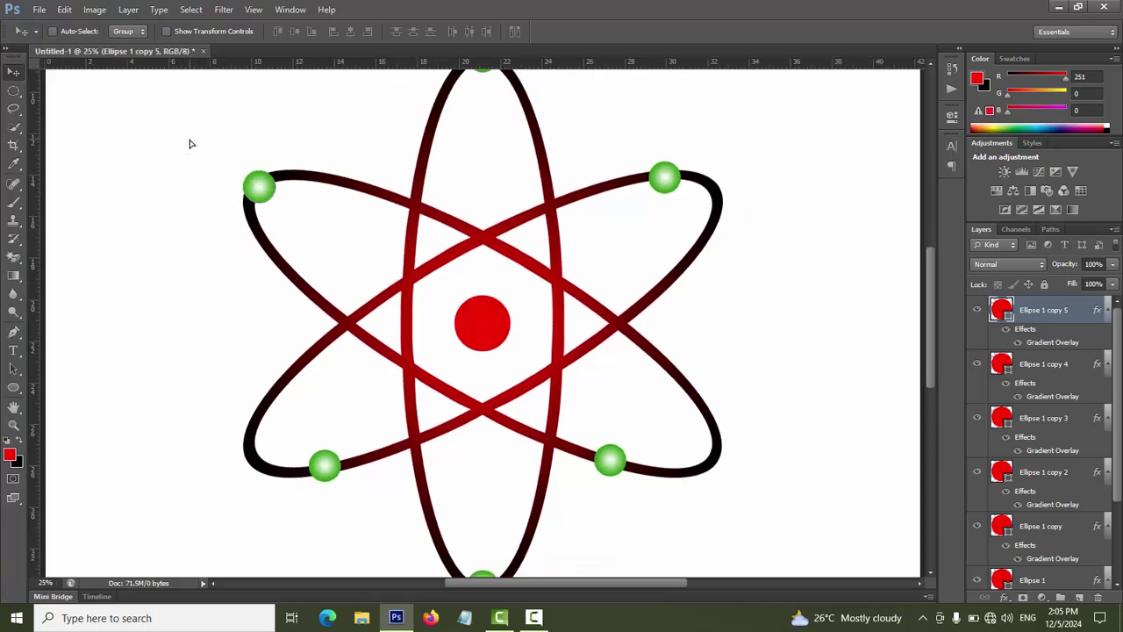
key("ctrl+minus")
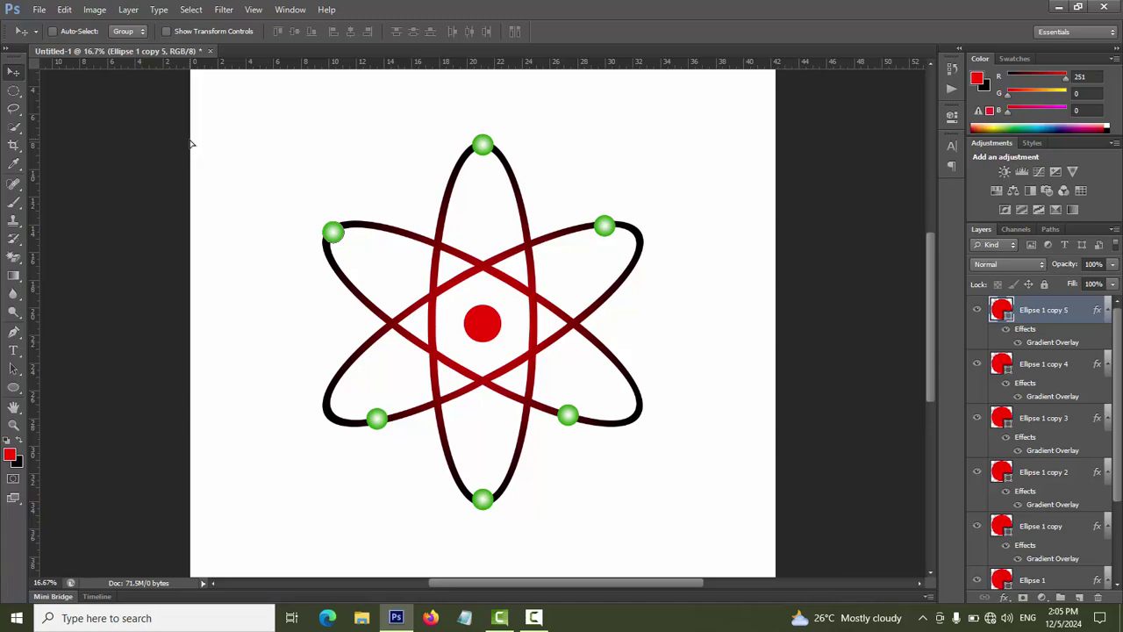
Save a JPEG copy of the artwork as atom.jpg in the a shutter folder, with quality 12 (Maximum) and Baseline ("Standard") format.
key("ctrl+s")
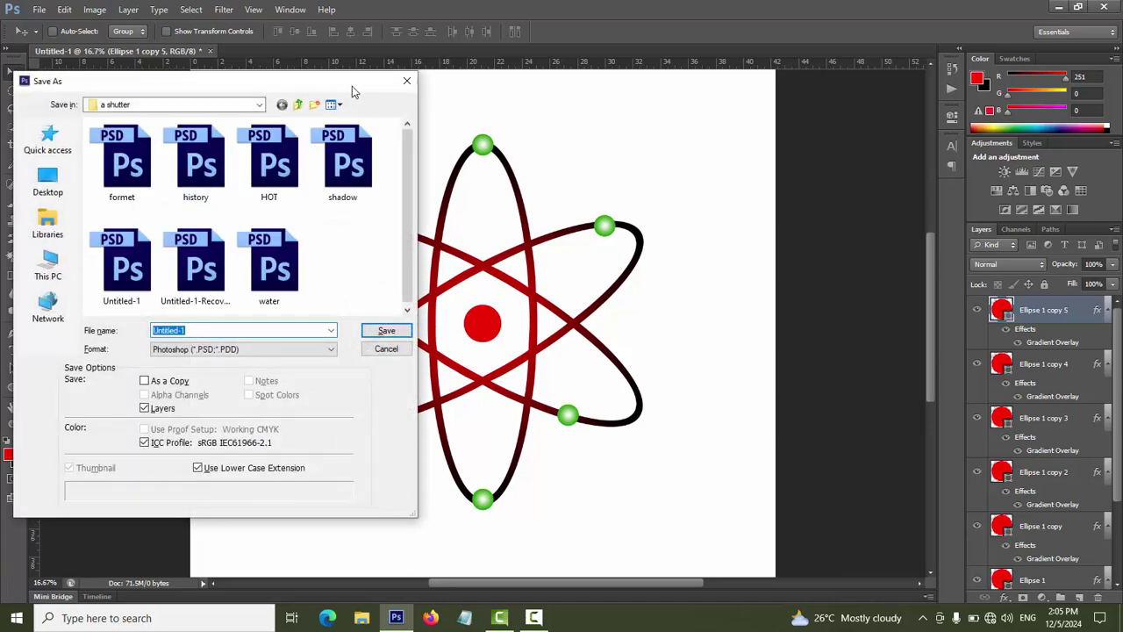
left_click(407, 83)
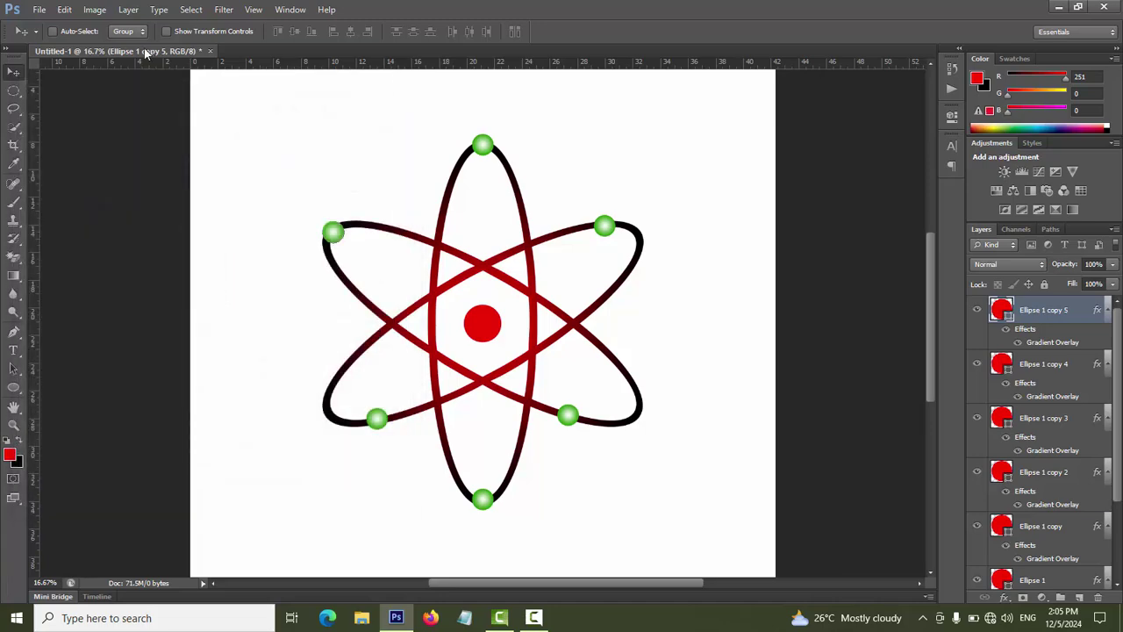
left_click(40, 10)
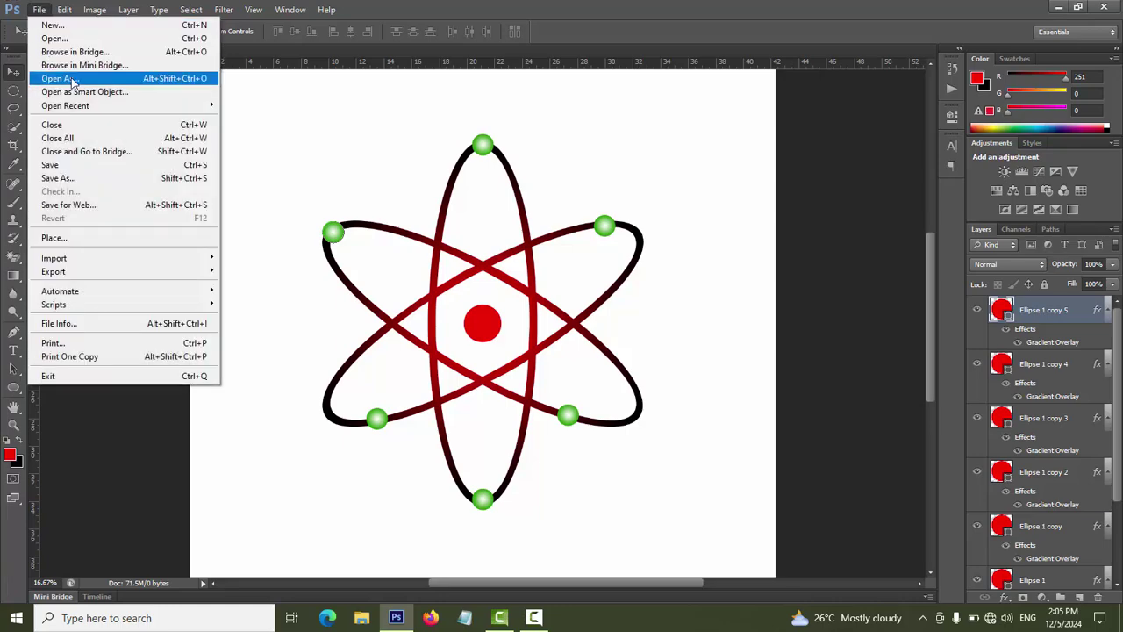
left_click(95, 179)
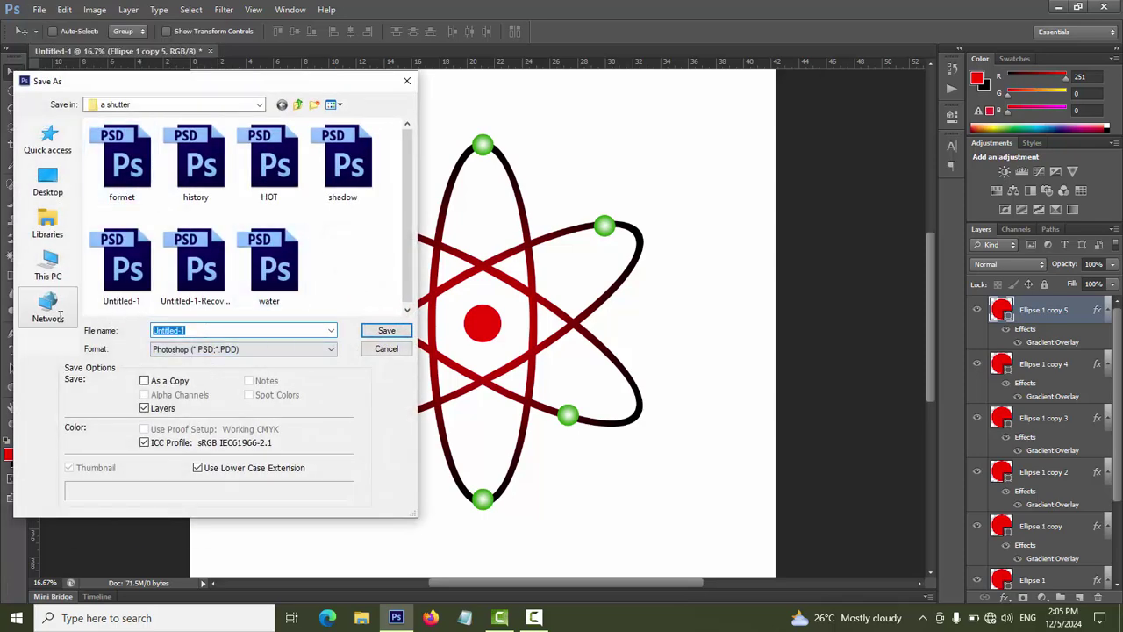
type("atom")
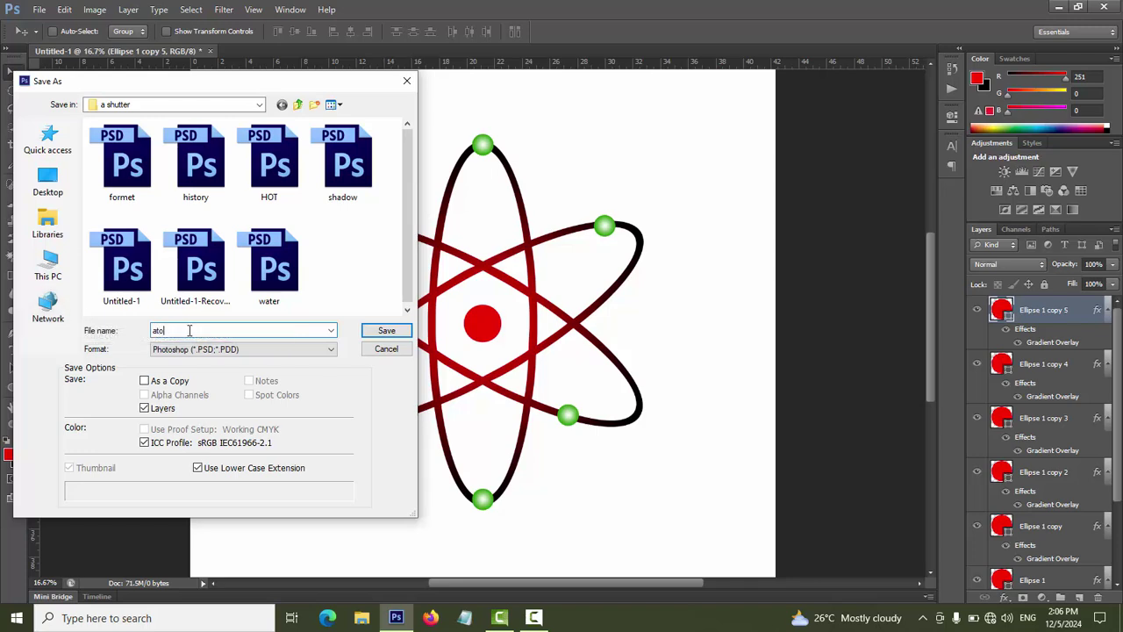
left_click(332, 354)
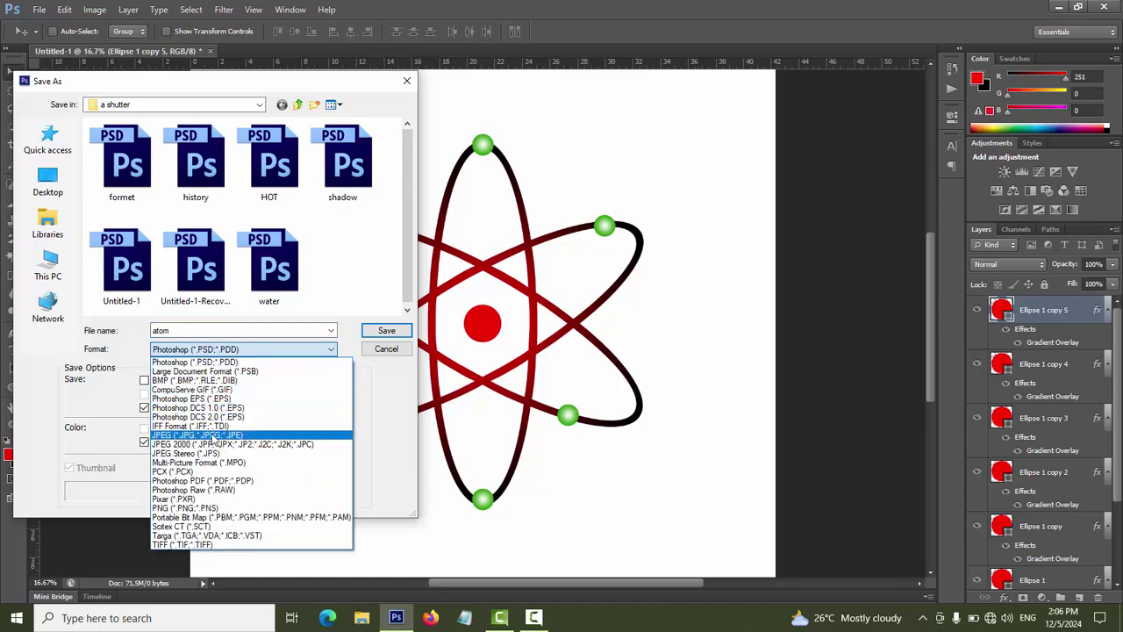
left_click(228, 436)
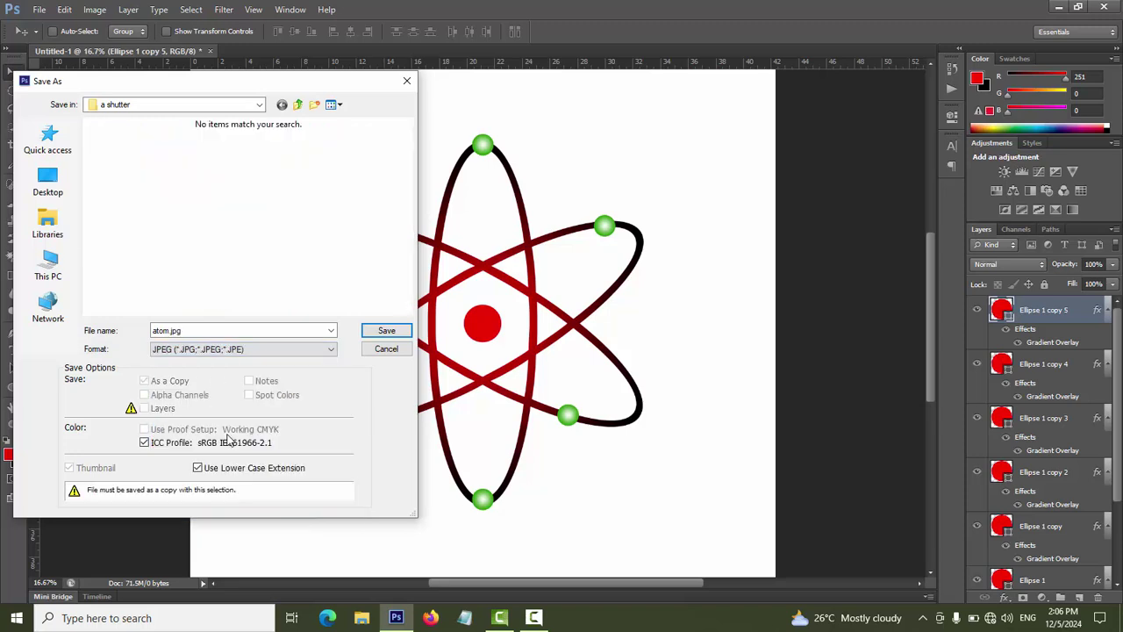
left_click(387, 331)
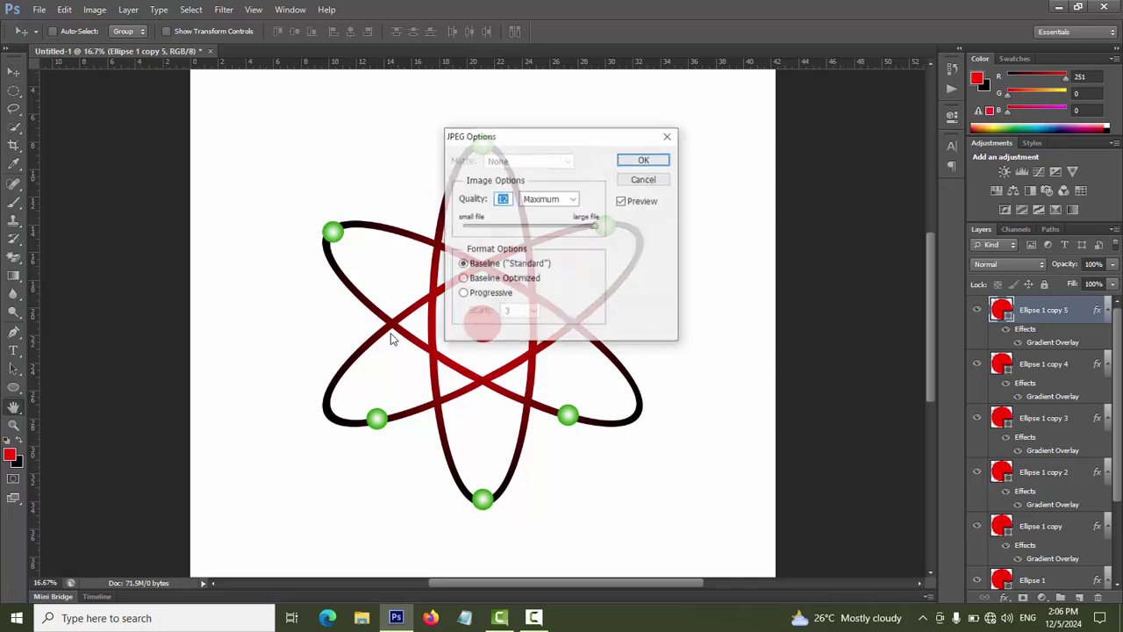
left_click(646, 161)
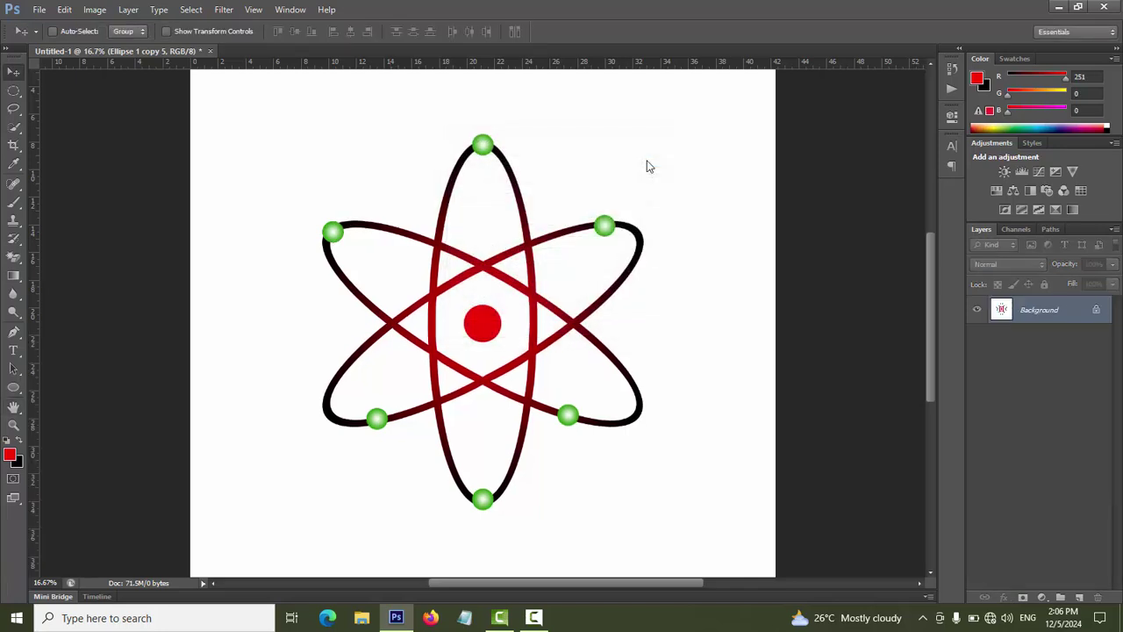